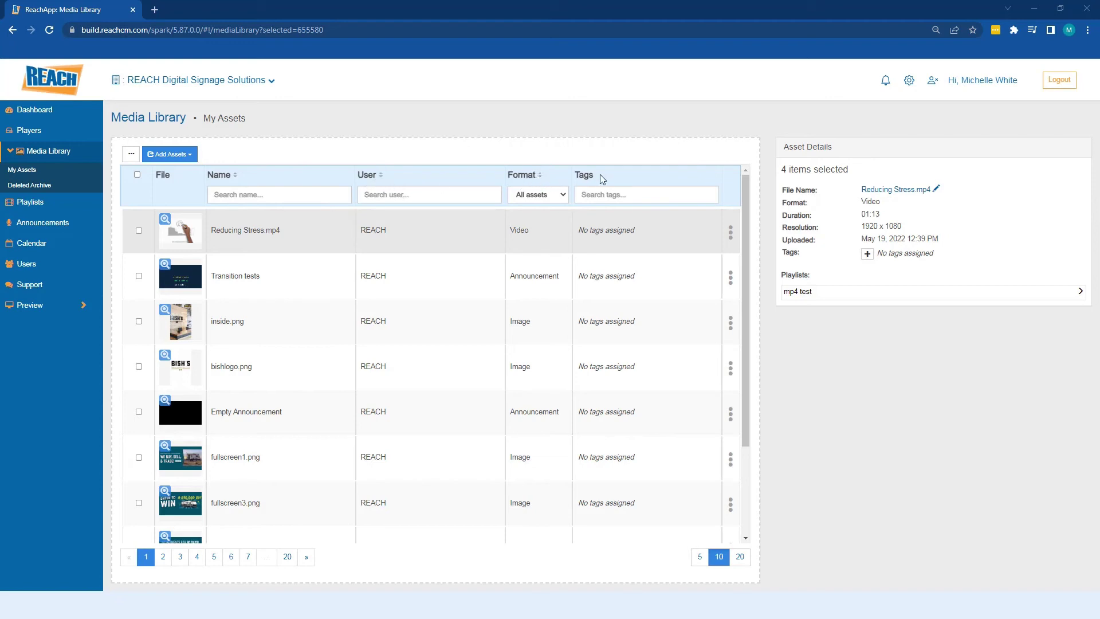
Sort the asset list by user in ascending order
click(382, 177)
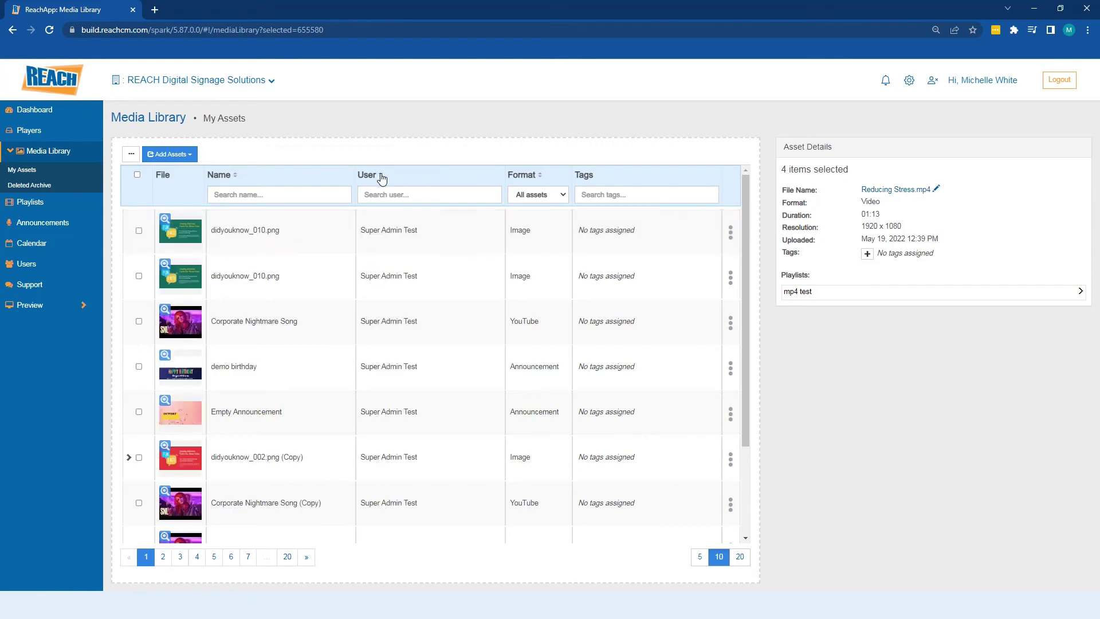
click(382, 177)
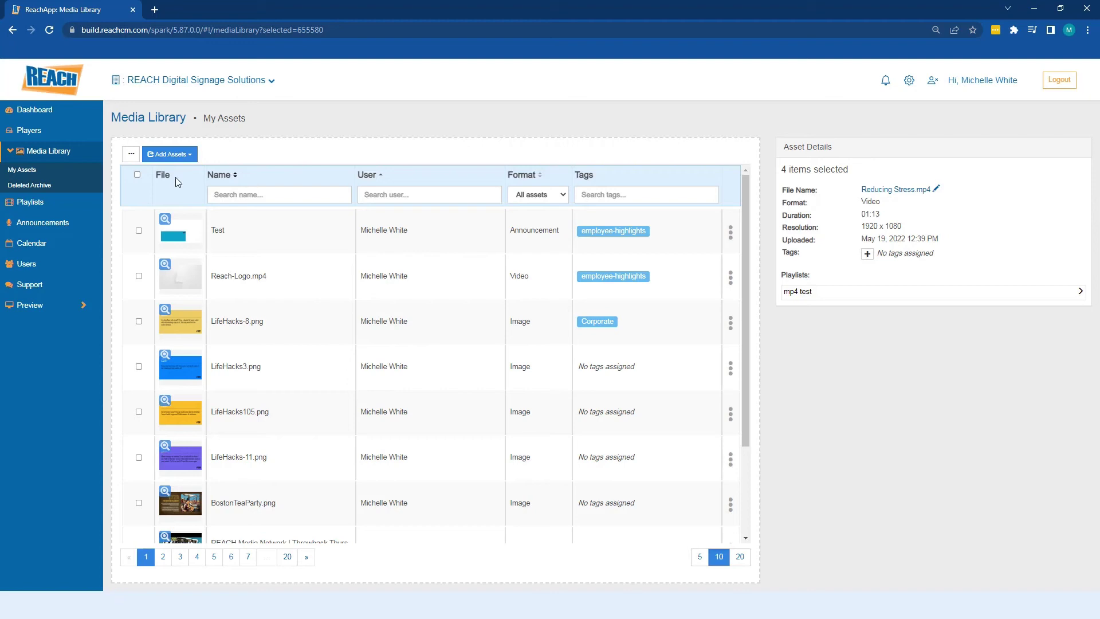
Show the Playlists and Uploaded columns in the asset list, and switch the User column off and back on
click(131, 155)
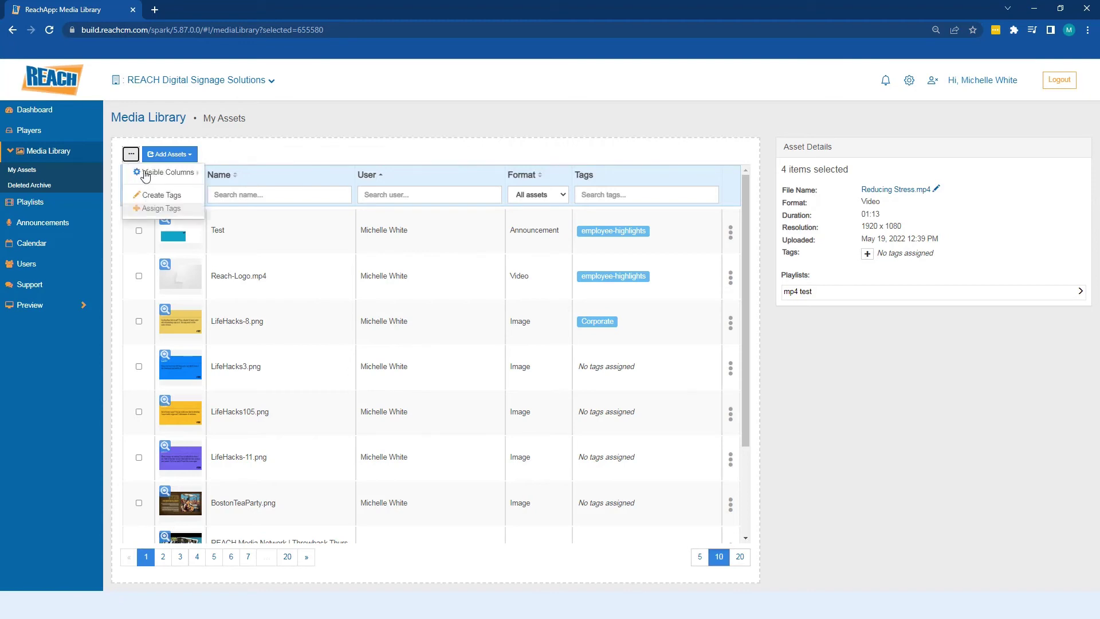
click(147, 174)
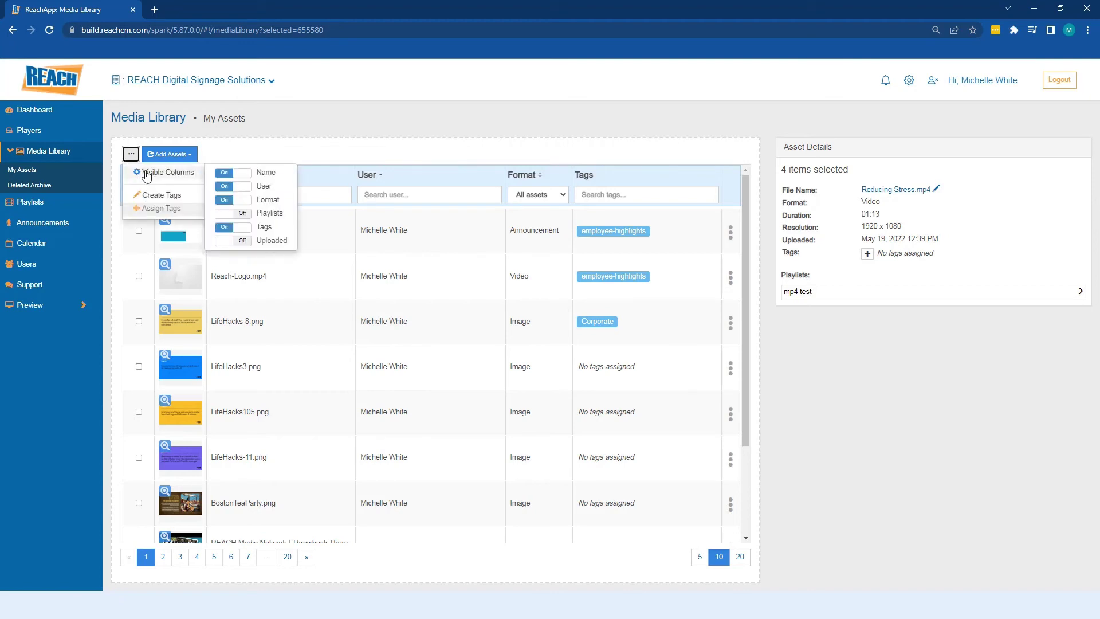
click(240, 213)
click(245, 241)
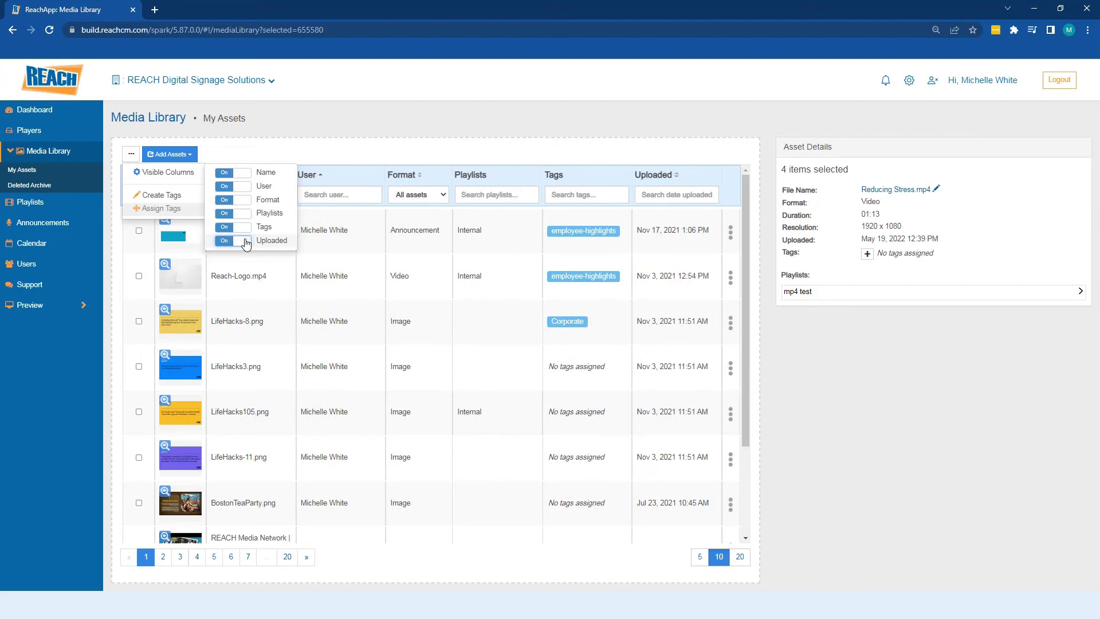
click(263, 187)
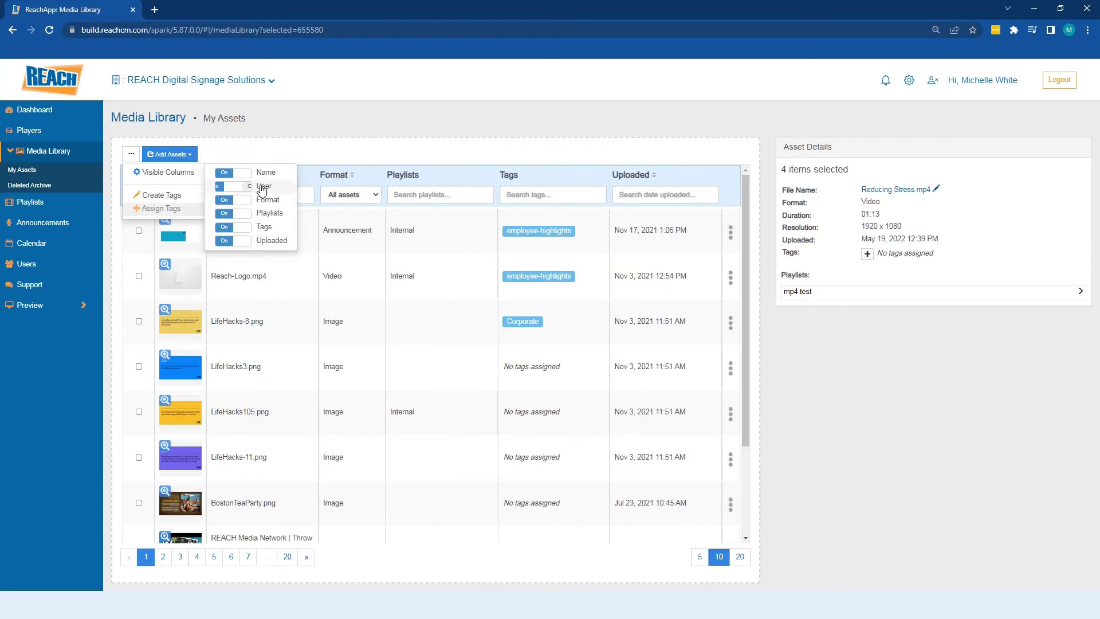
click(263, 186)
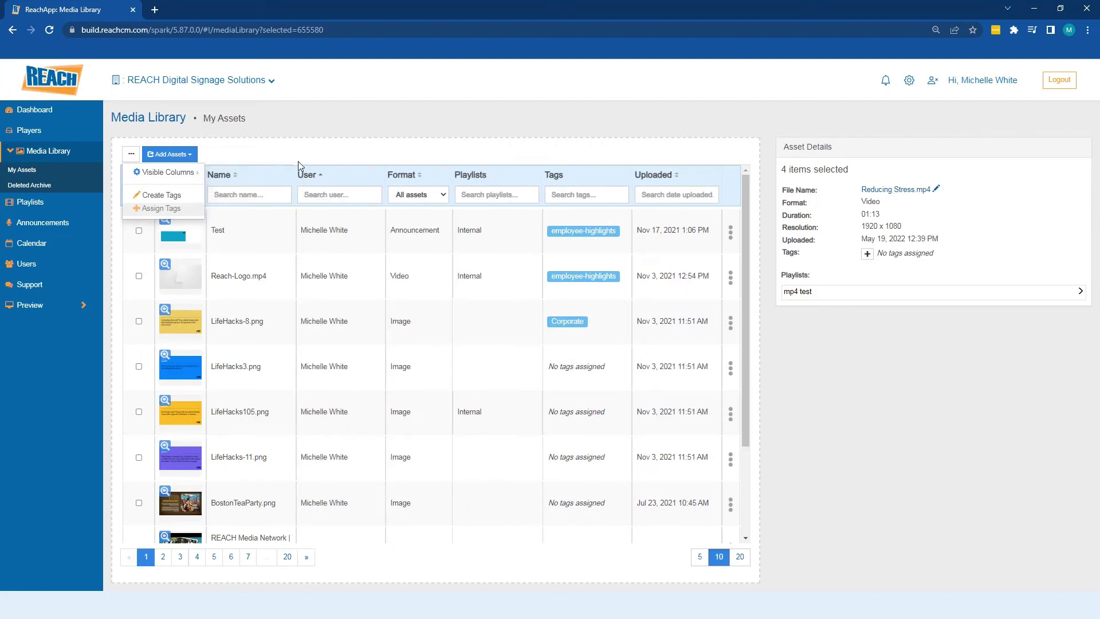
click(131, 154)
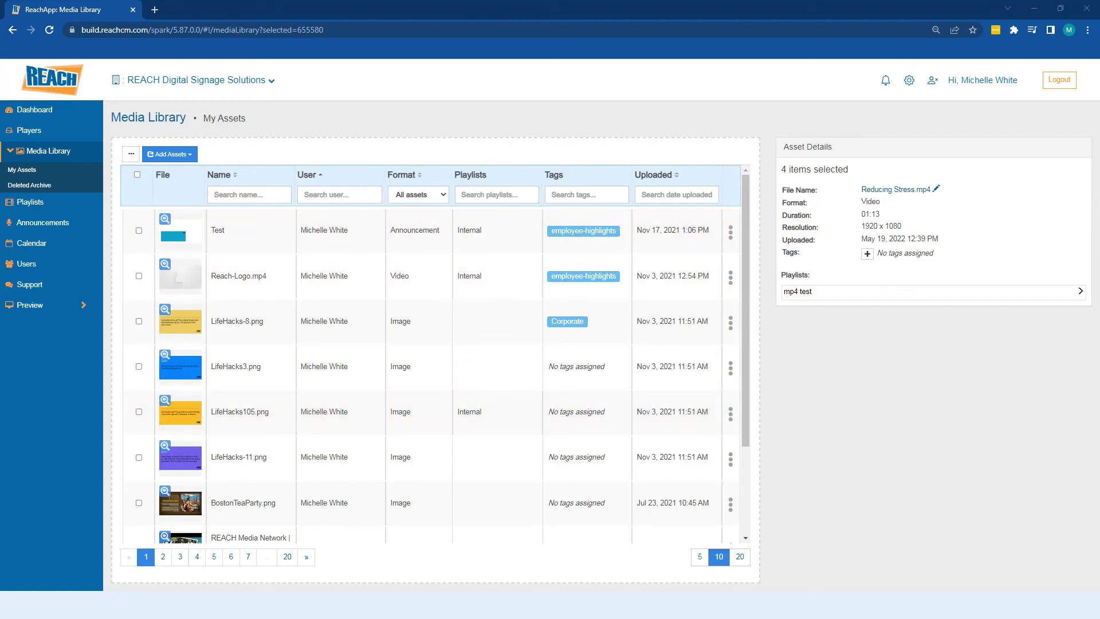
Upload Birthday Flyer full.pdf, Ella-Spotlight.png, Example.pptx, Matt.png and office-closed2.png to the media library and accept the upload
drag(541, 321, 539, 329)
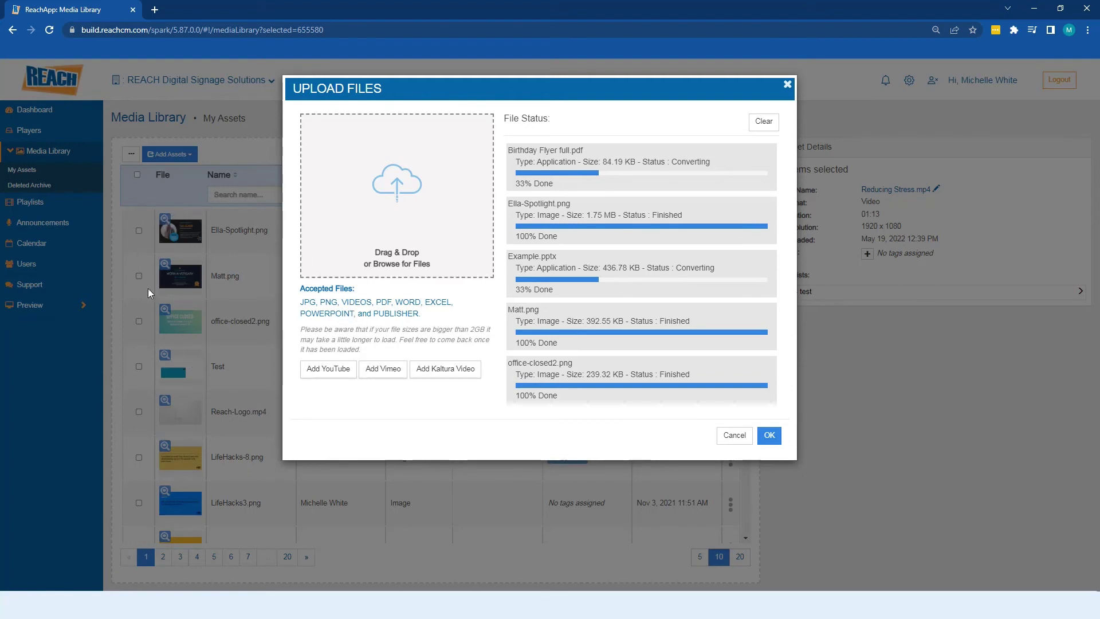
click(769, 437)
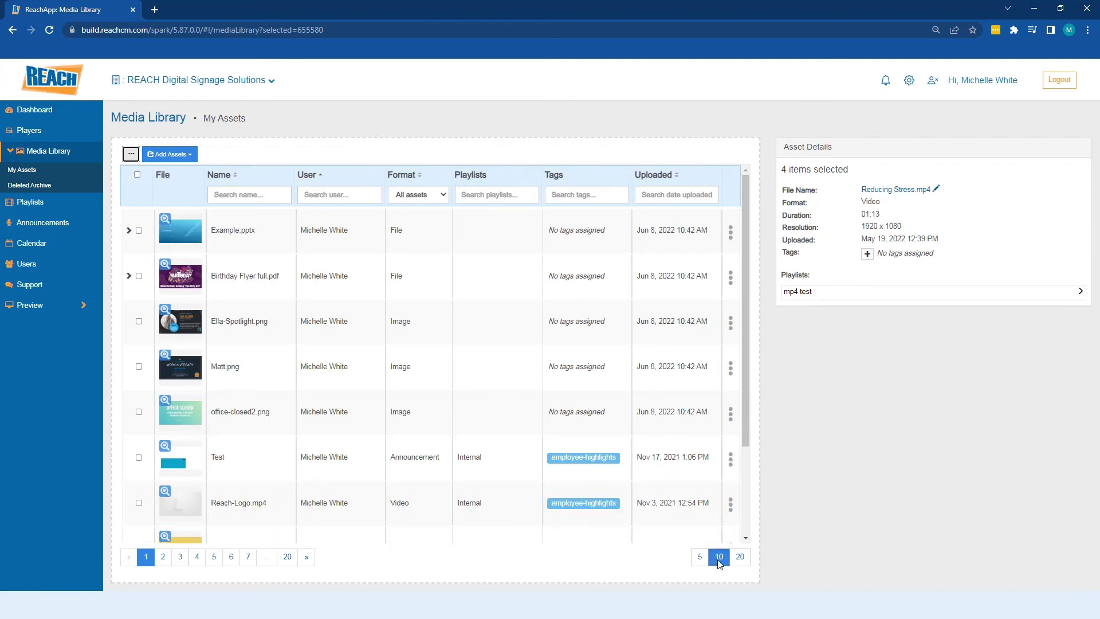
Set the asset list to 20 items per page, trying 5 per page in between
click(739, 557)
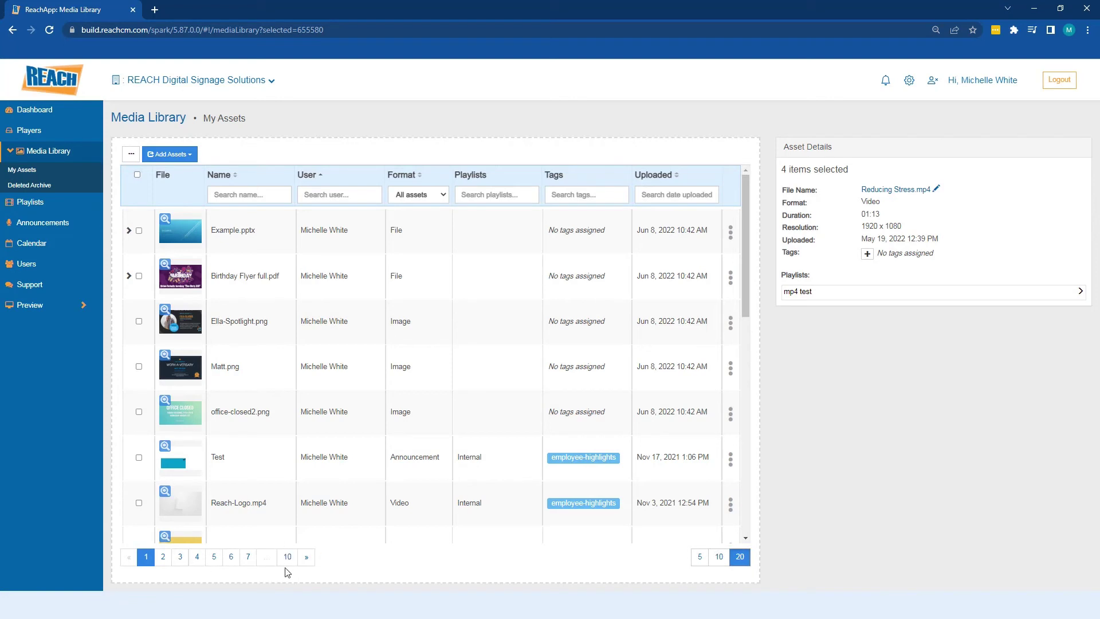
click(700, 557)
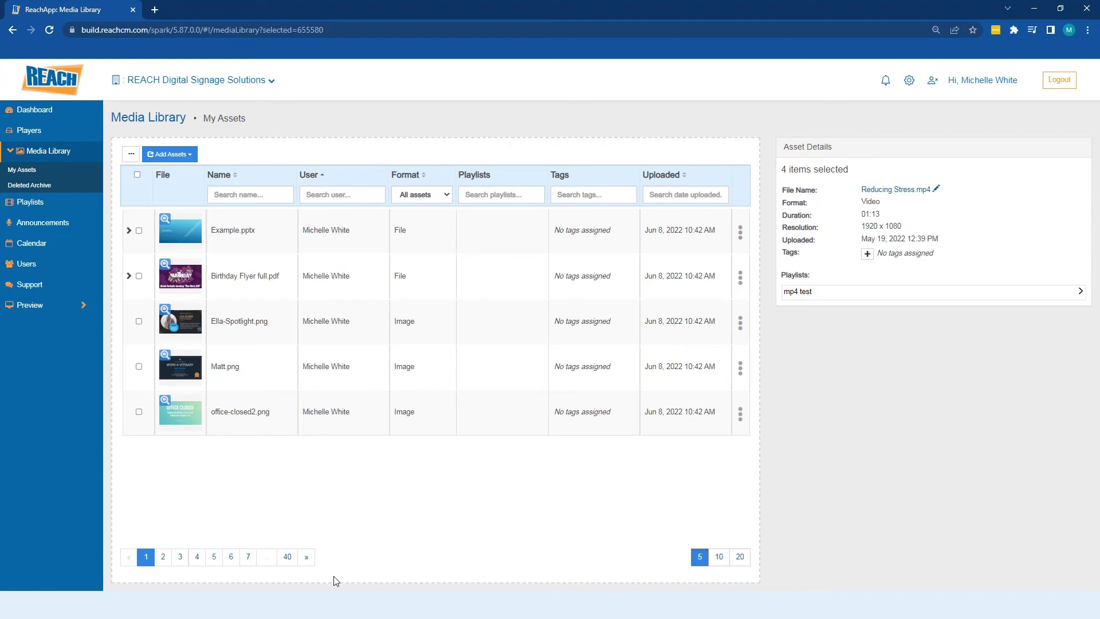
click(739, 558)
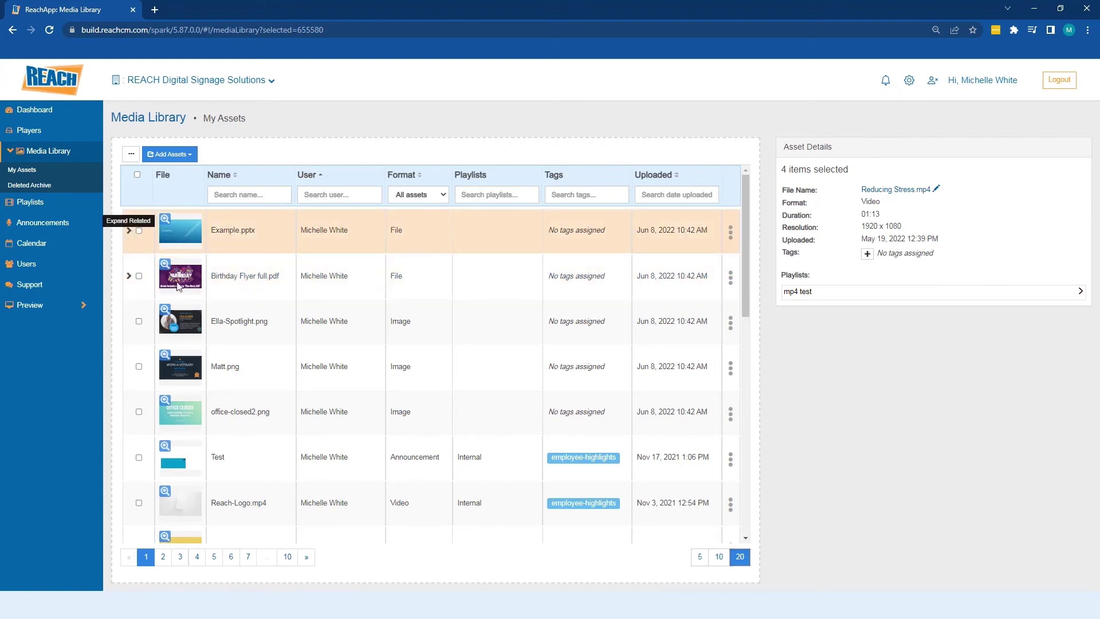
Expand Example.pptx to view its individual page images, and collapse it again
click(131, 234)
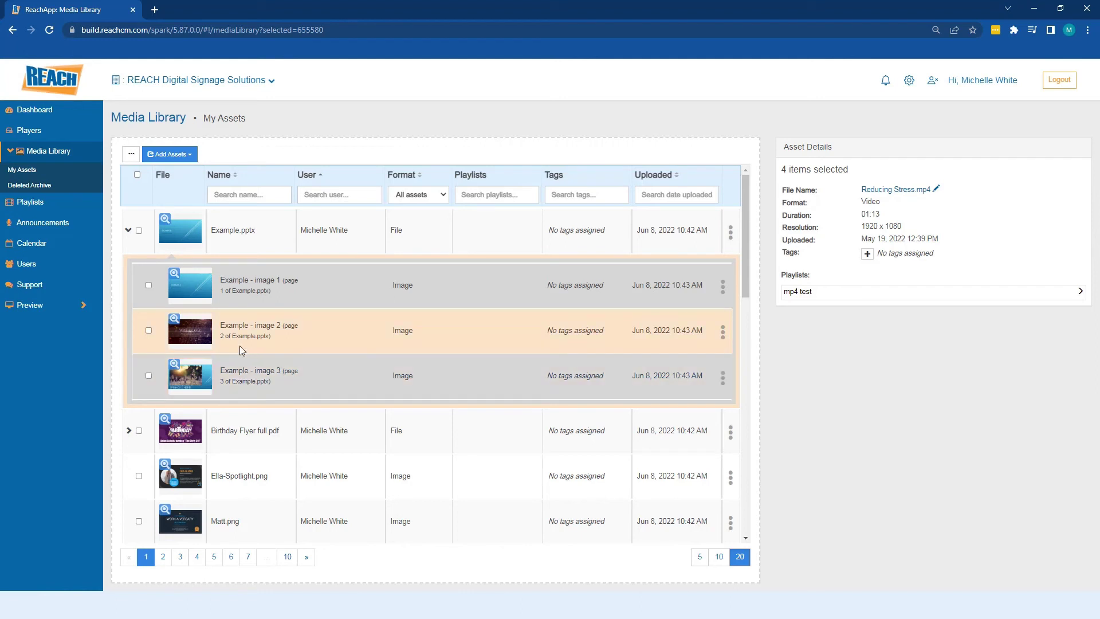
click(128, 231)
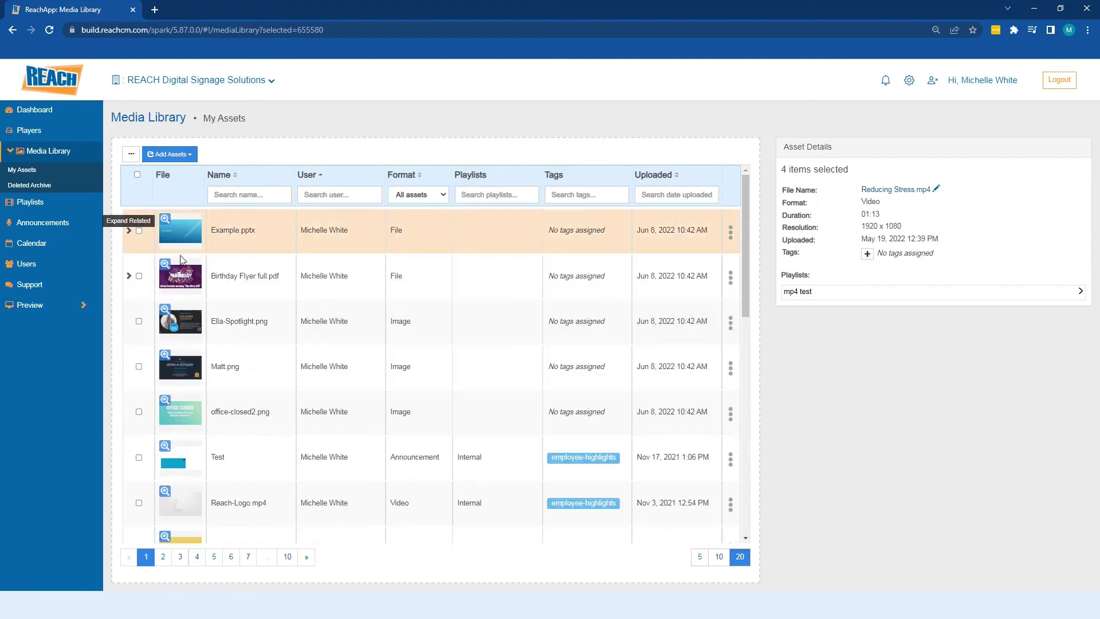
Select the Example.pptx and Birthday Flyer full.pdf assets together, and deselect both
click(140, 230)
click(139, 276)
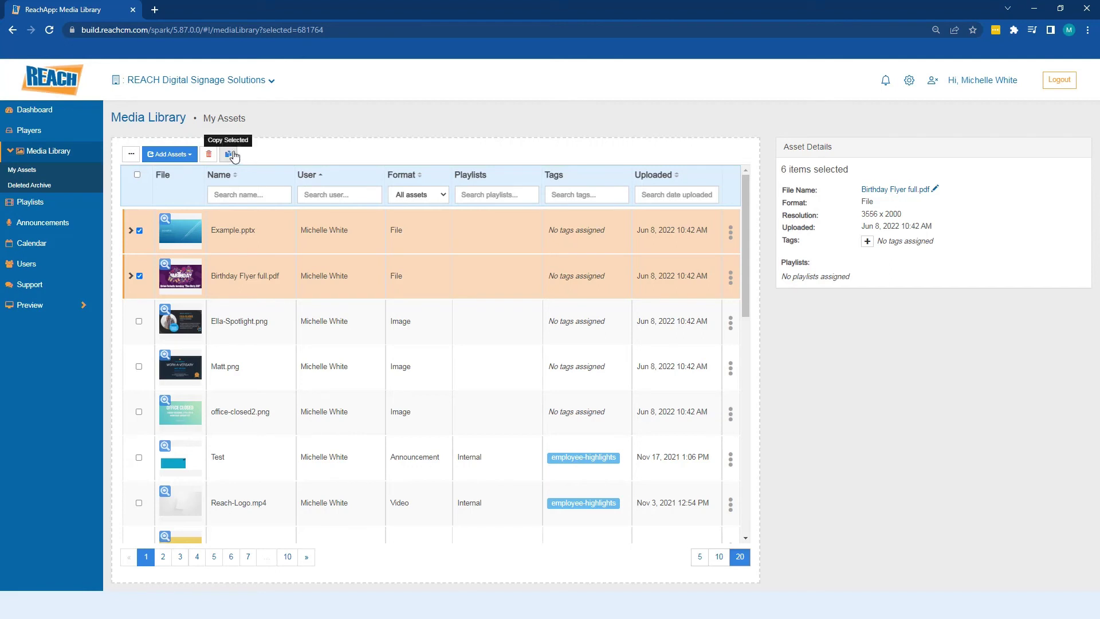
click(273, 229)
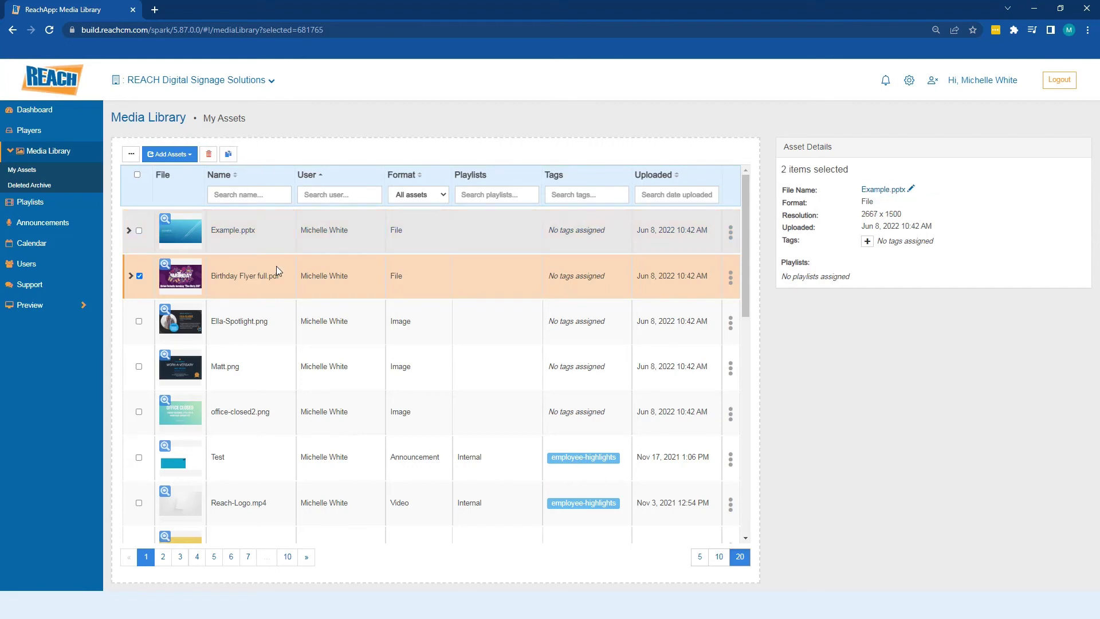
click(276, 265)
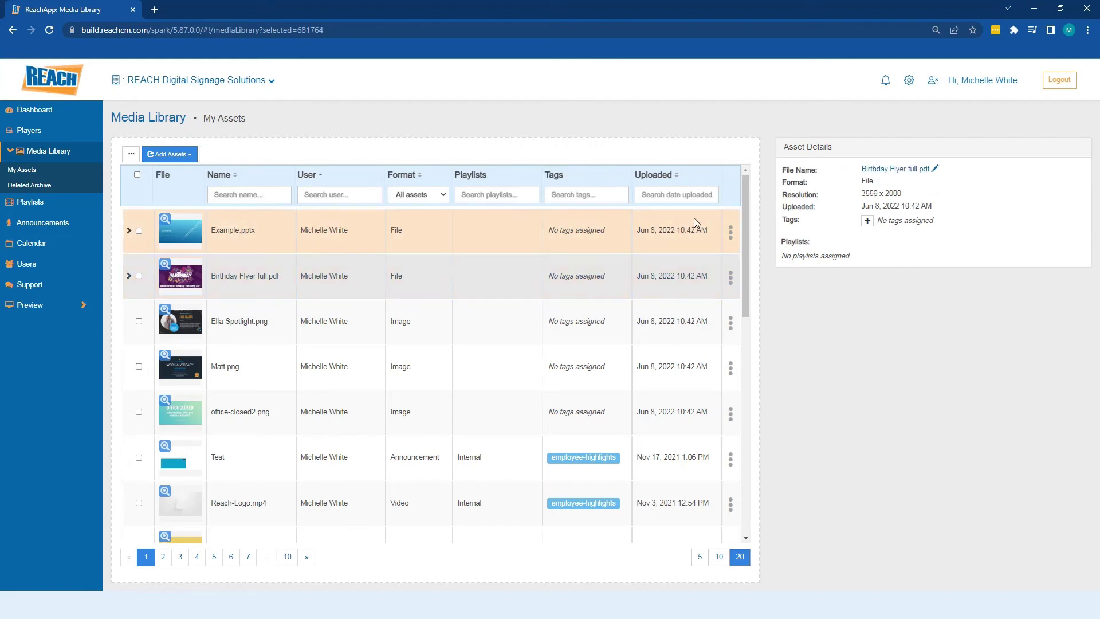
View Example.pptx in a large preview, page through its slides, and check its asset options back in the library
click(730, 235)
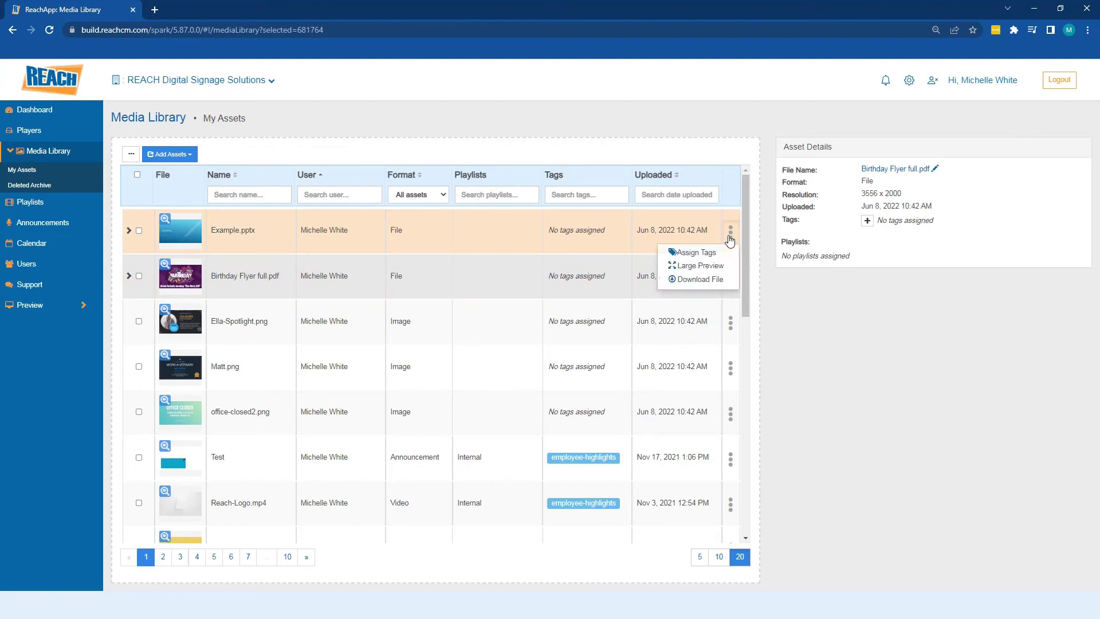
click(700, 266)
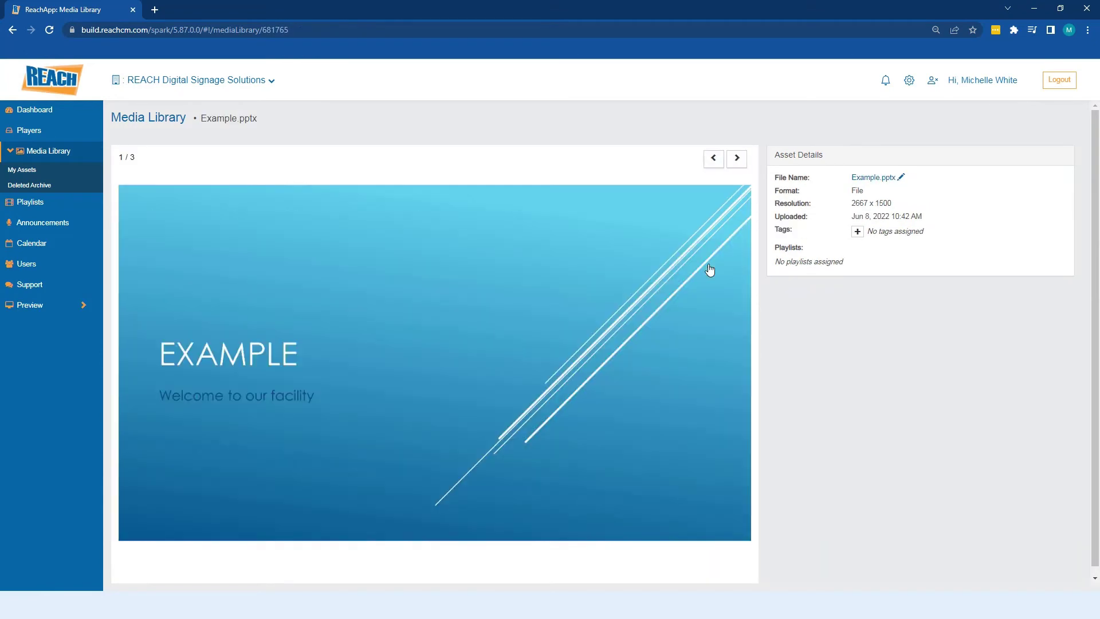
click(737, 159)
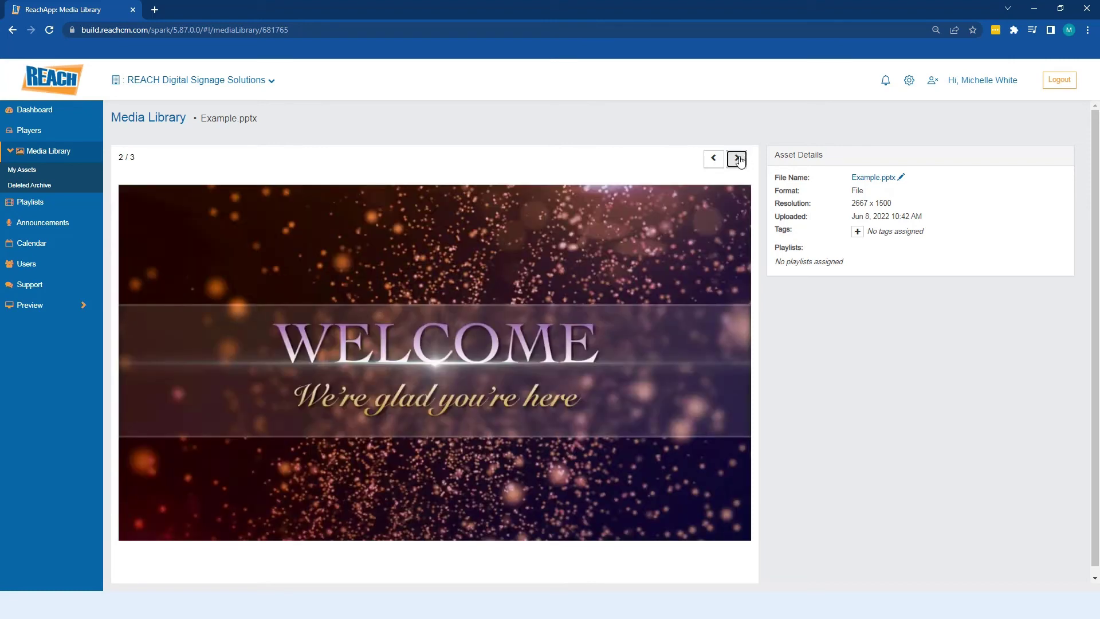
click(734, 158)
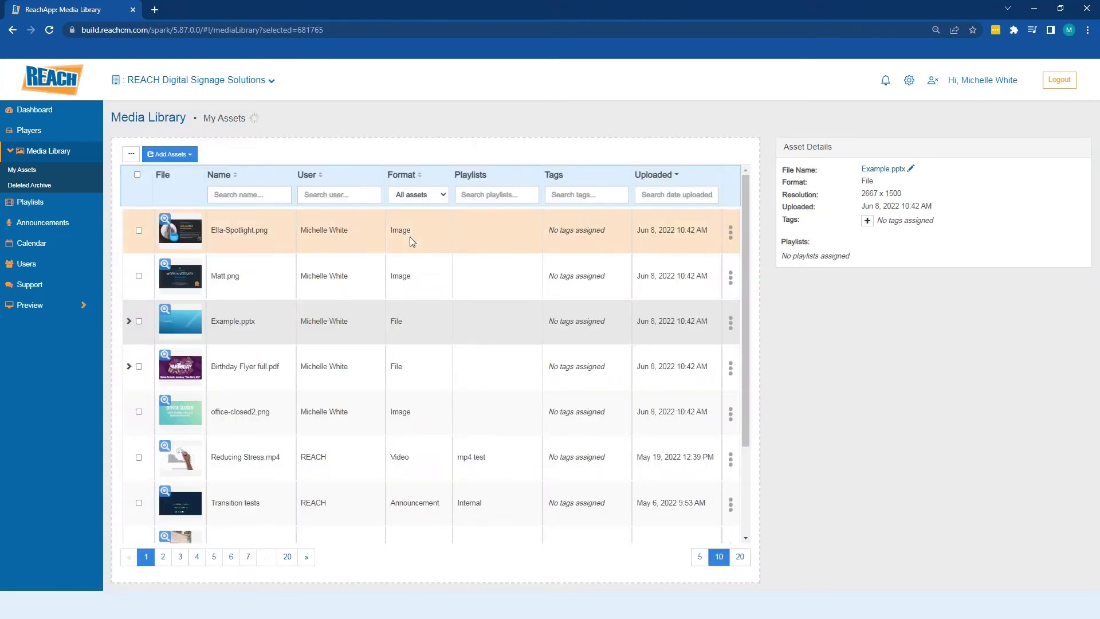
click(730, 322)
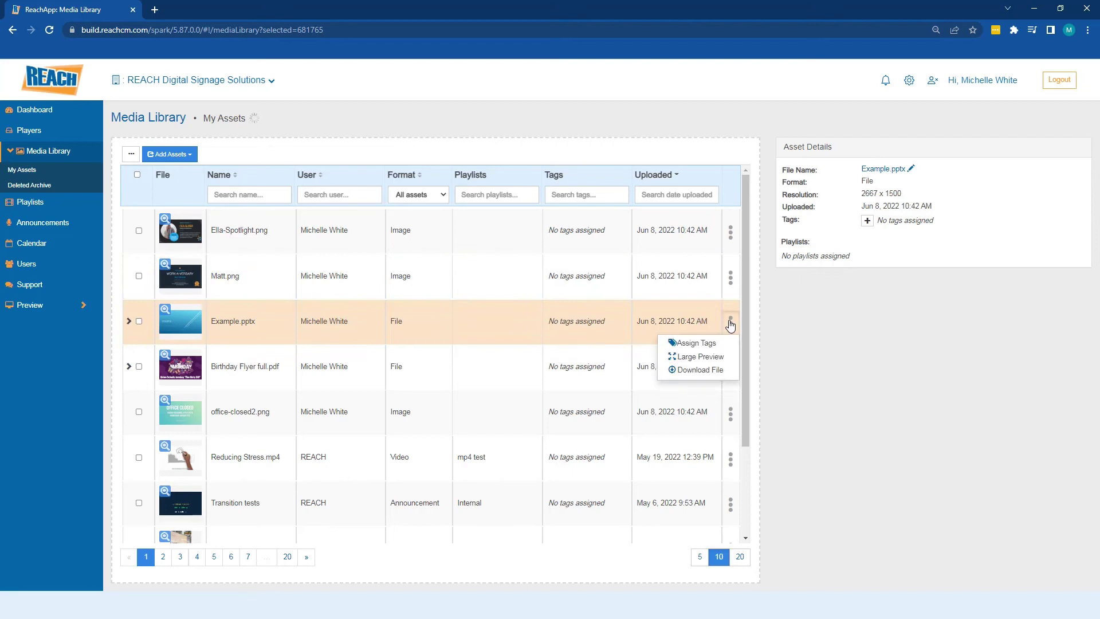
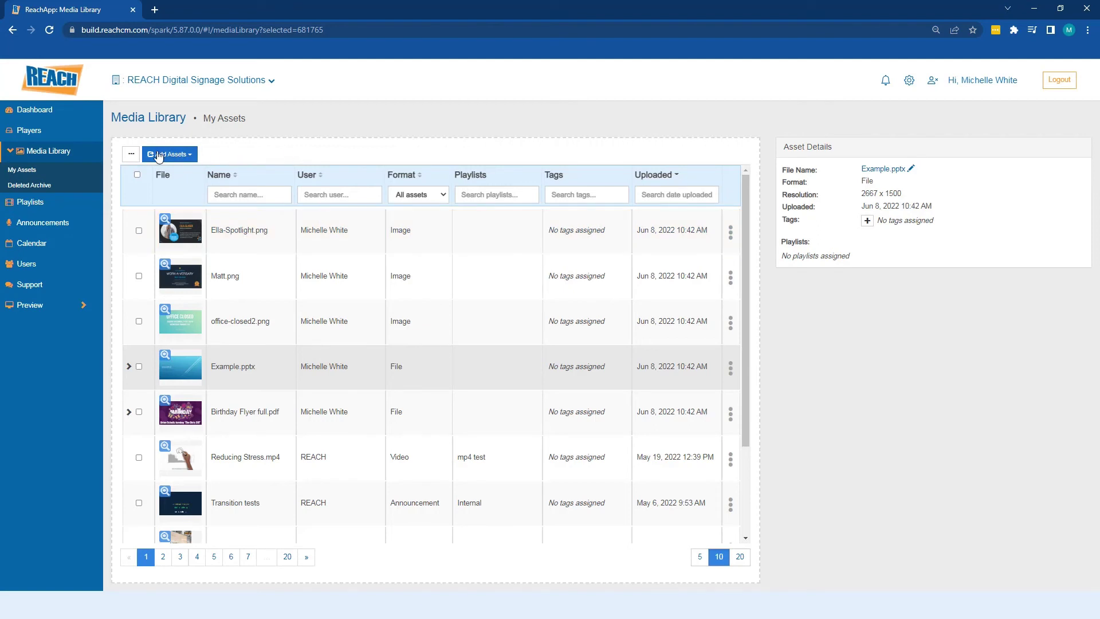
Create a new media library tag named marketing-materials
click(131, 154)
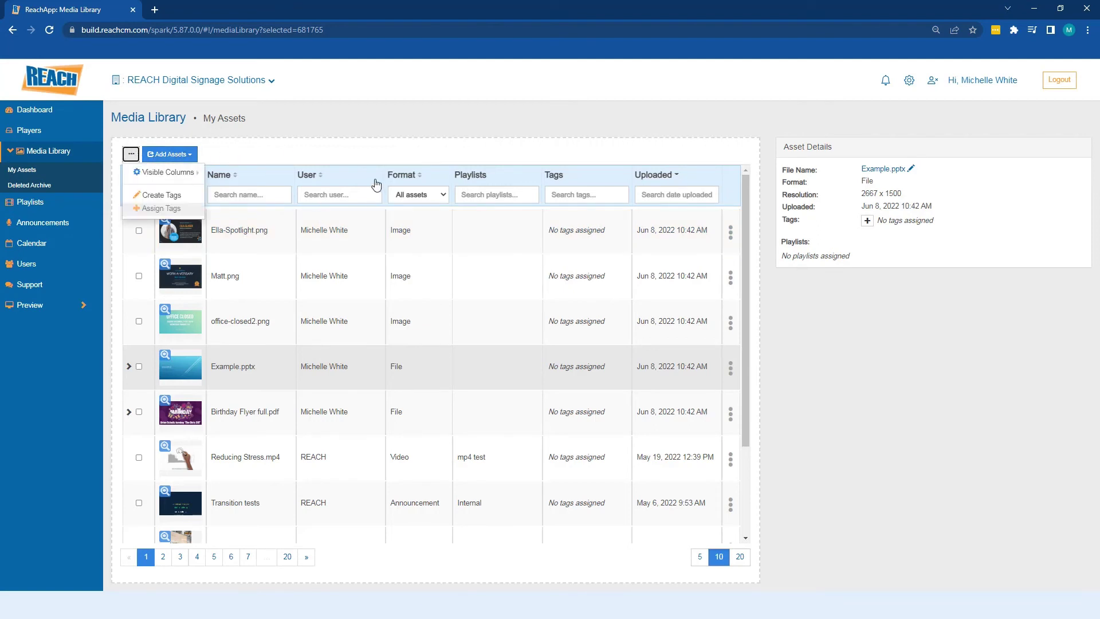
click(153, 197)
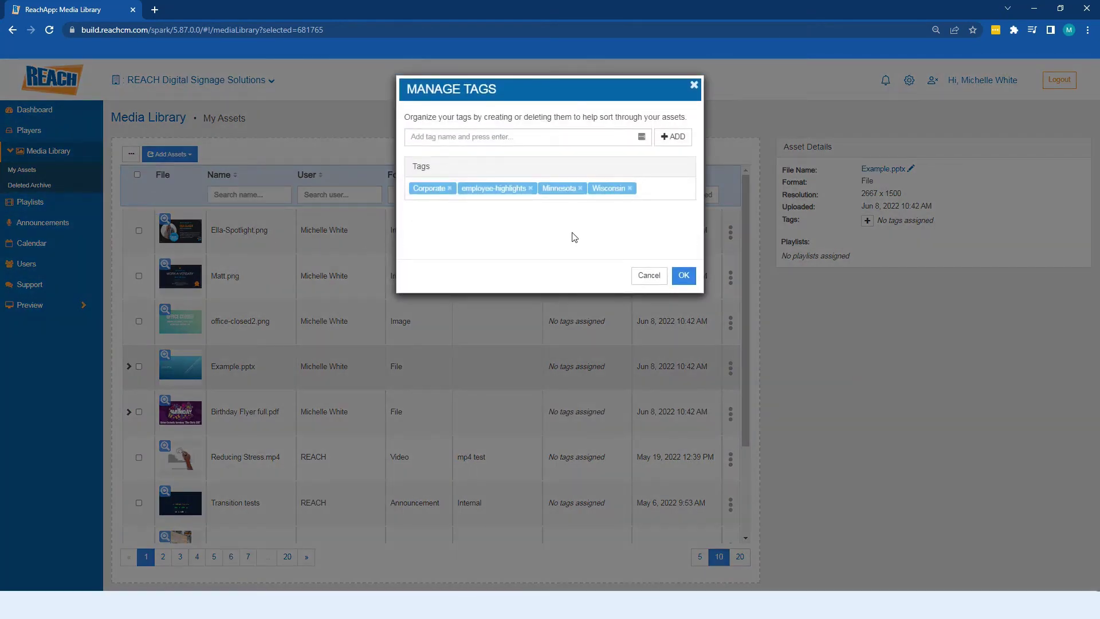
click(495, 137)
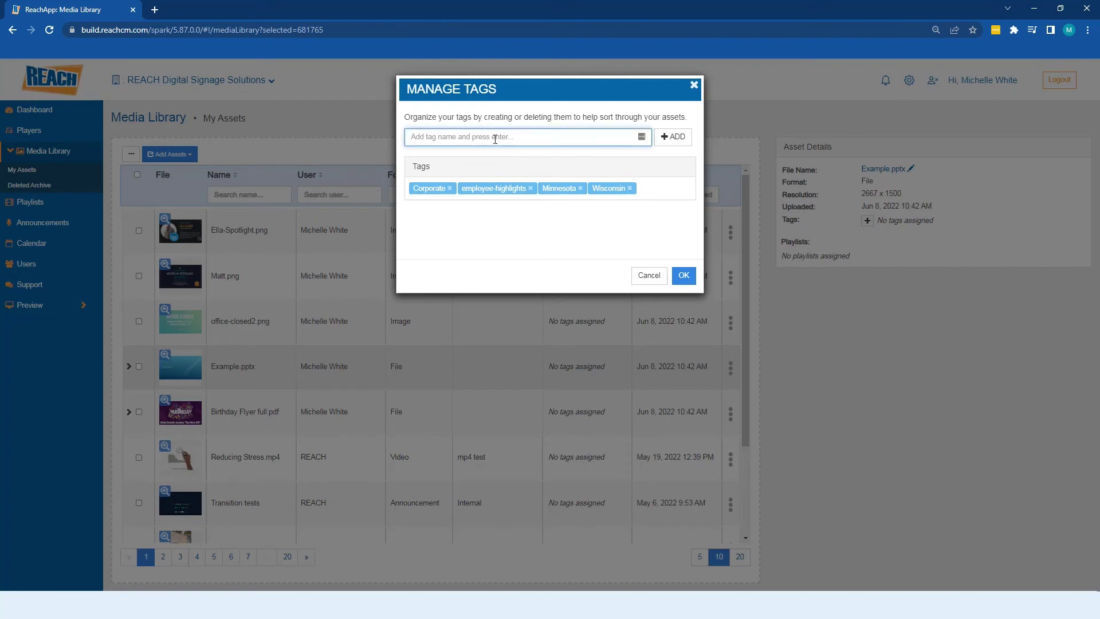
text(marketing-materials)
click(673, 137)
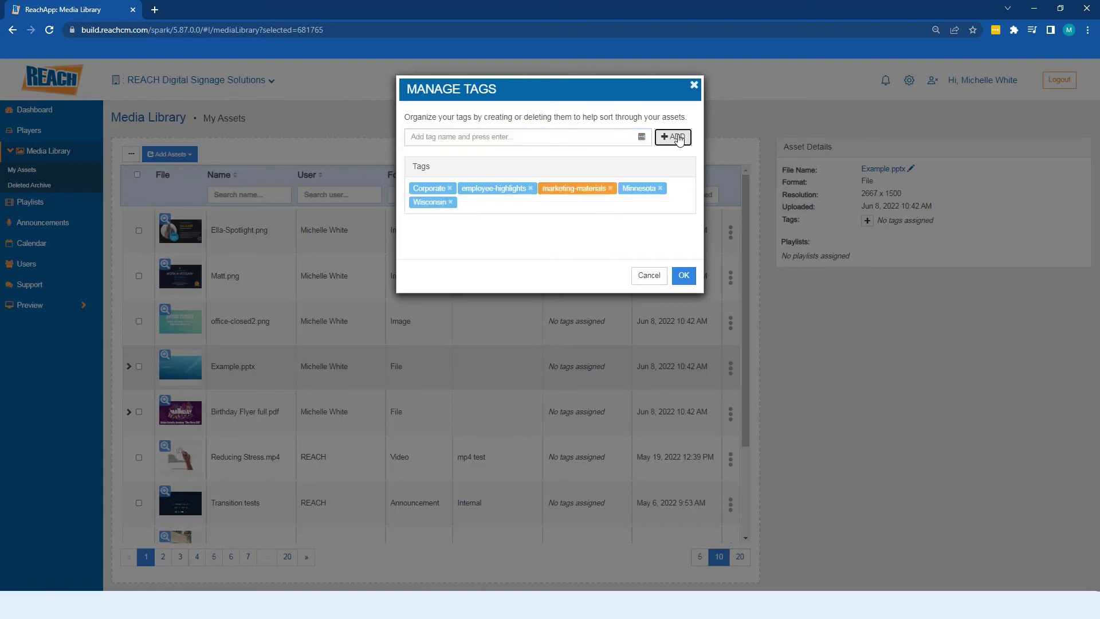
Add a tag named HR-information
click(497, 136)
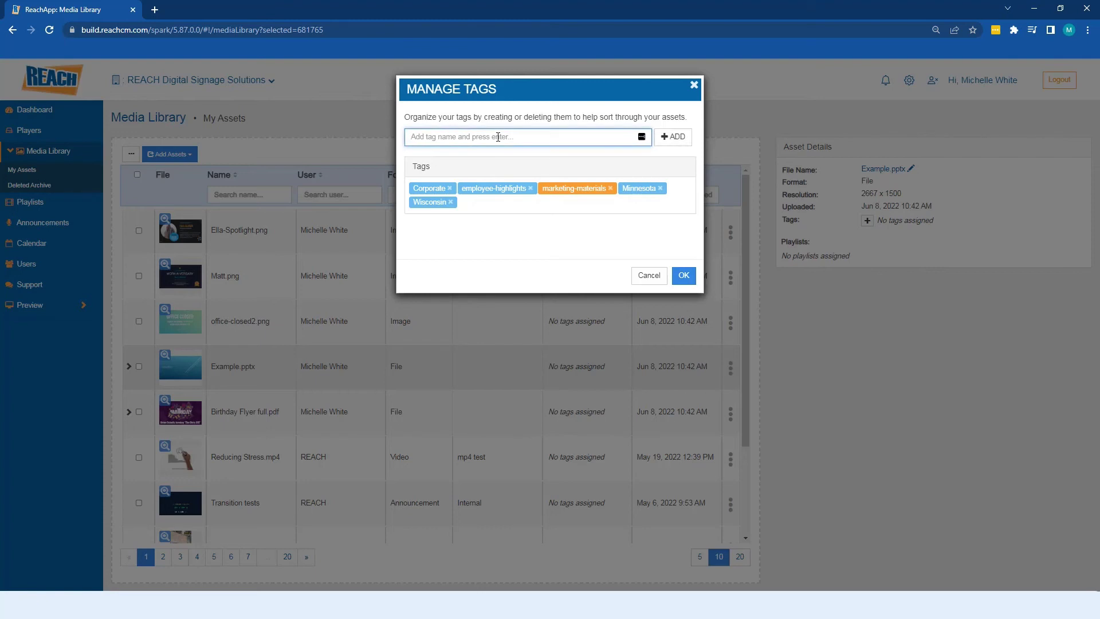
text(HR-information)
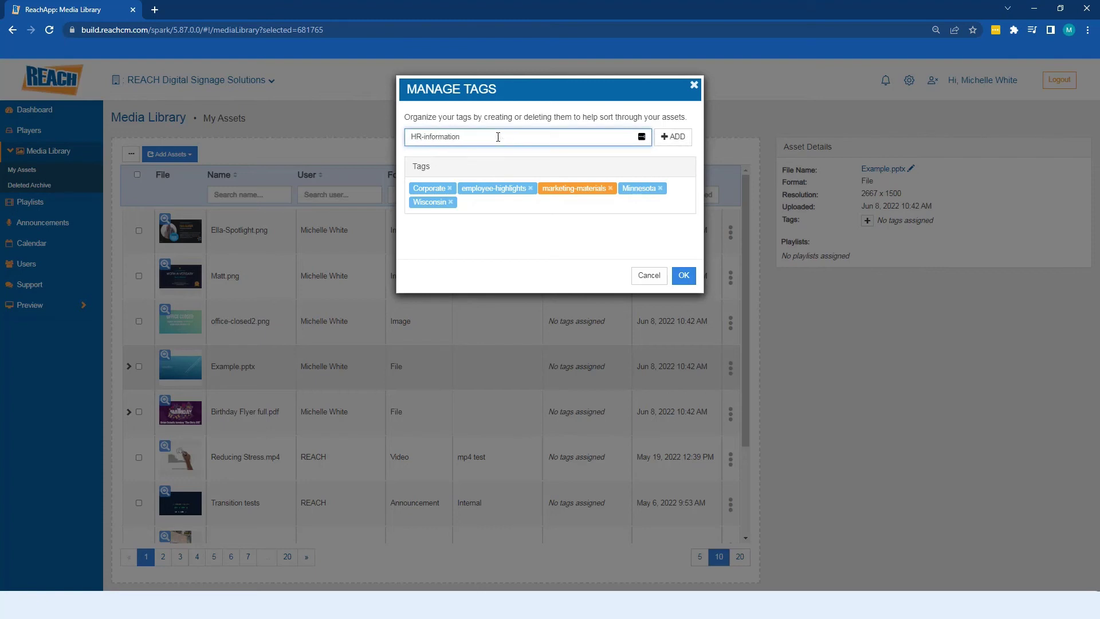
click(671, 136)
Add a tag named Weekly-information and save the tag list
click(527, 136)
text(Weekly)
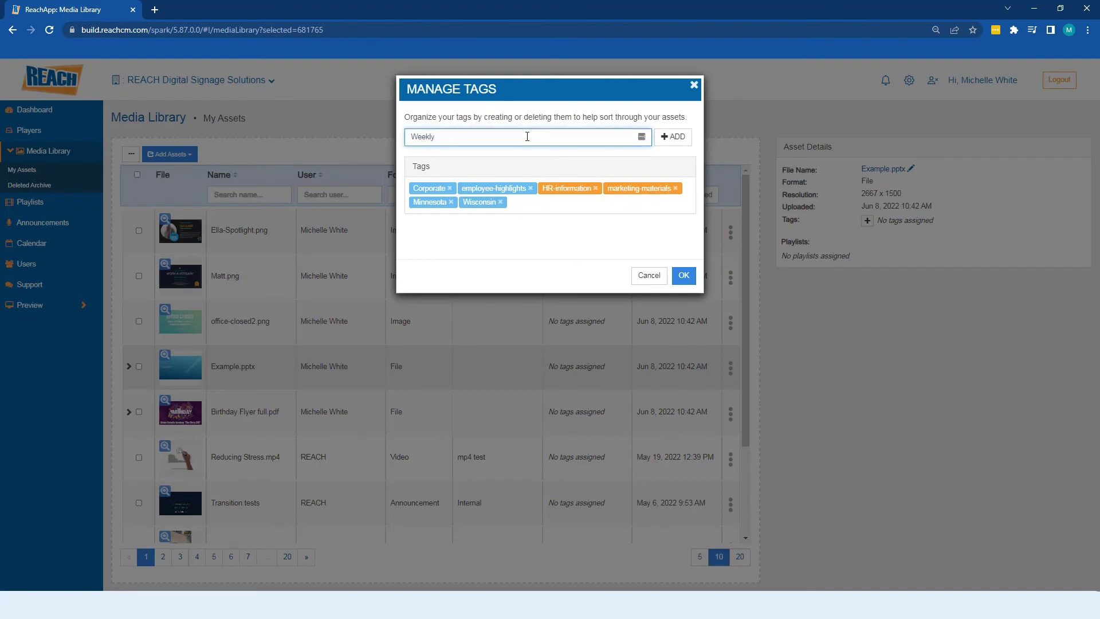
text(-inc)
text(formation)
click(673, 136)
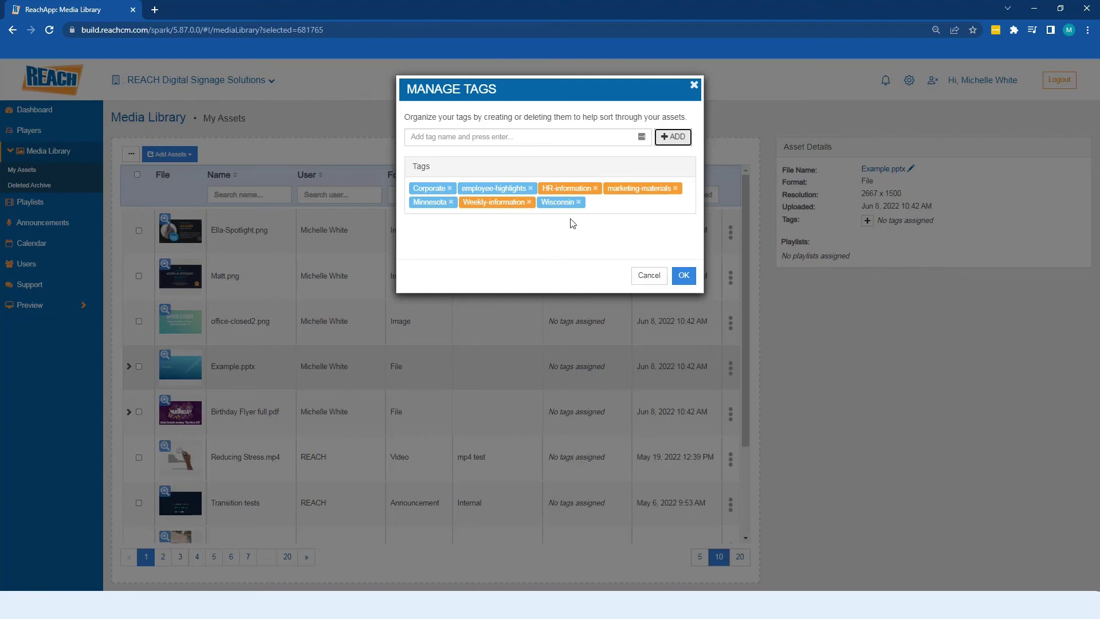
click(684, 275)
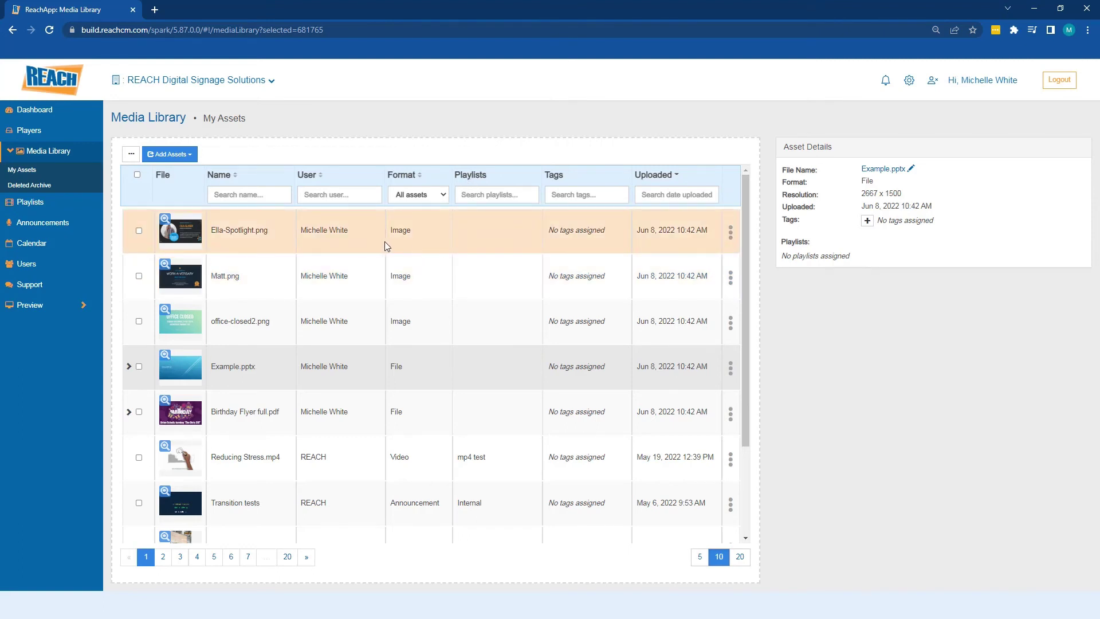
Assign the HR-information tag in bulk to Ella-Spotlight.png, Matt.png and office-closed2.png
click(139, 230)
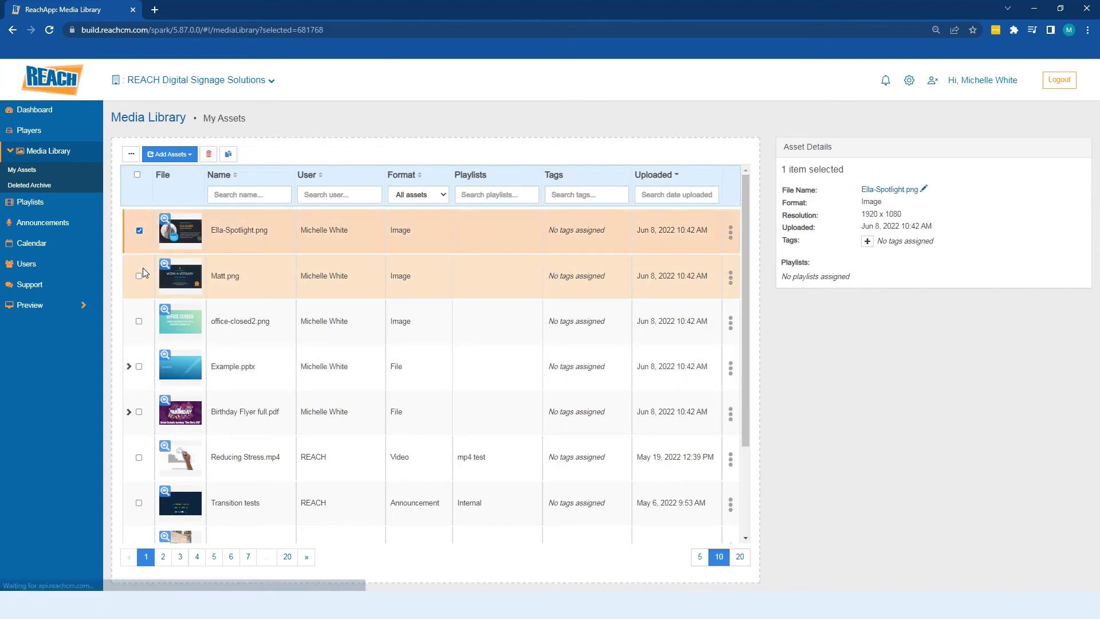
click(140, 276)
click(138, 320)
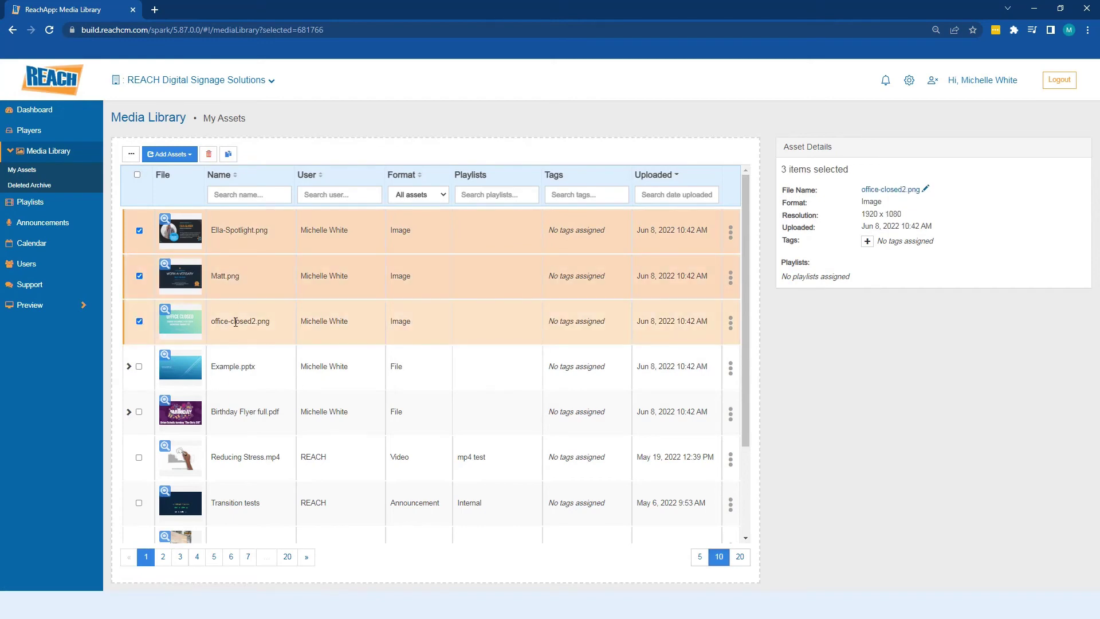
click(131, 153)
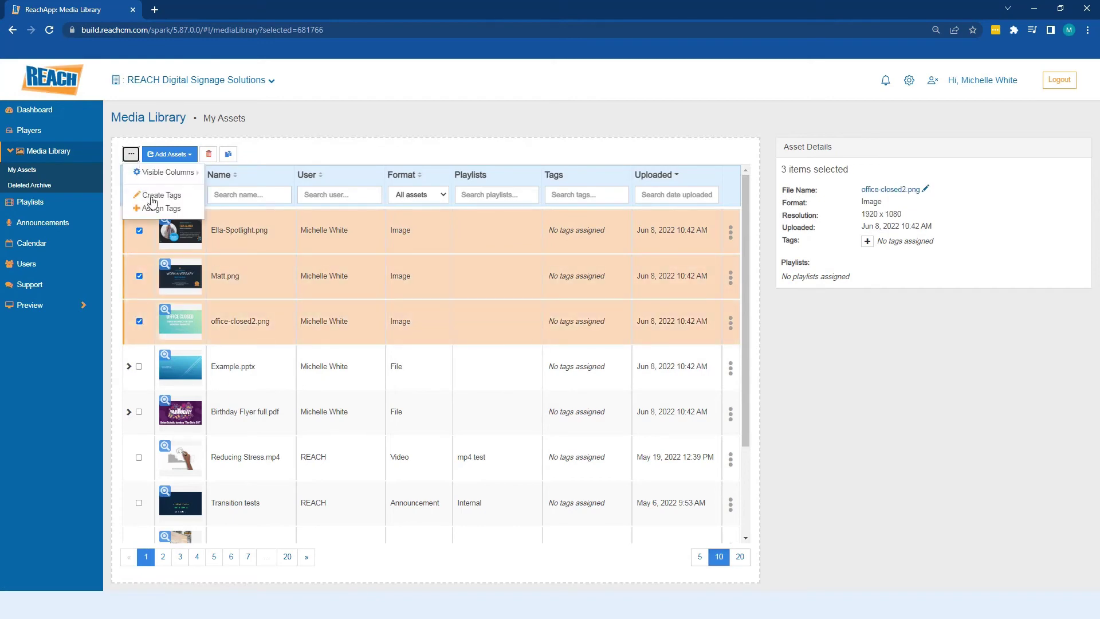
click(152, 209)
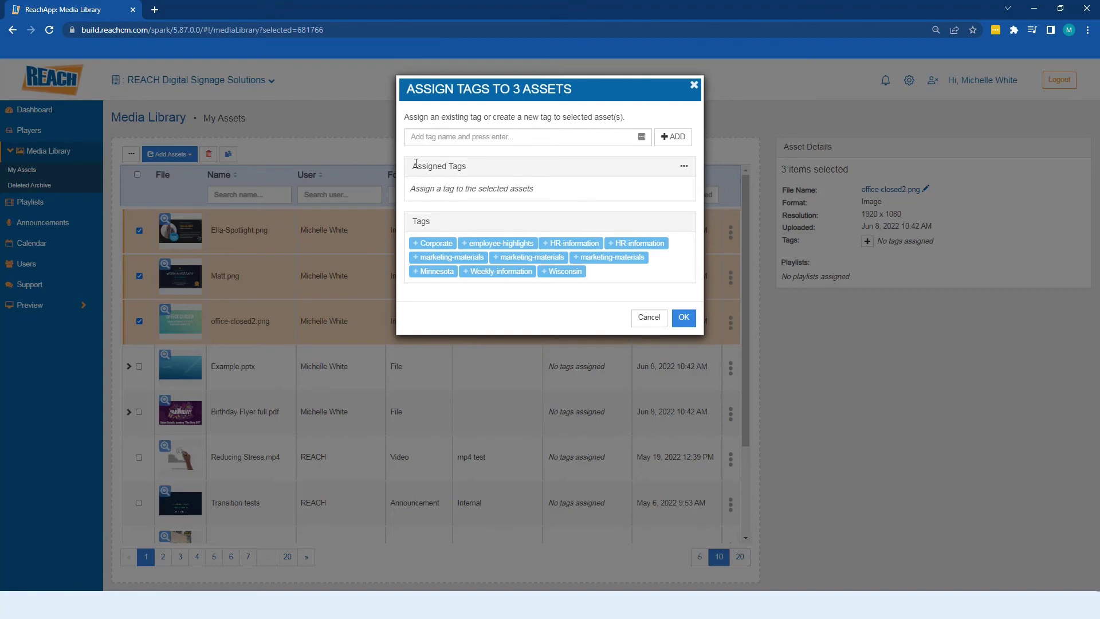
drag(412, 166, 468, 166)
click(548, 246)
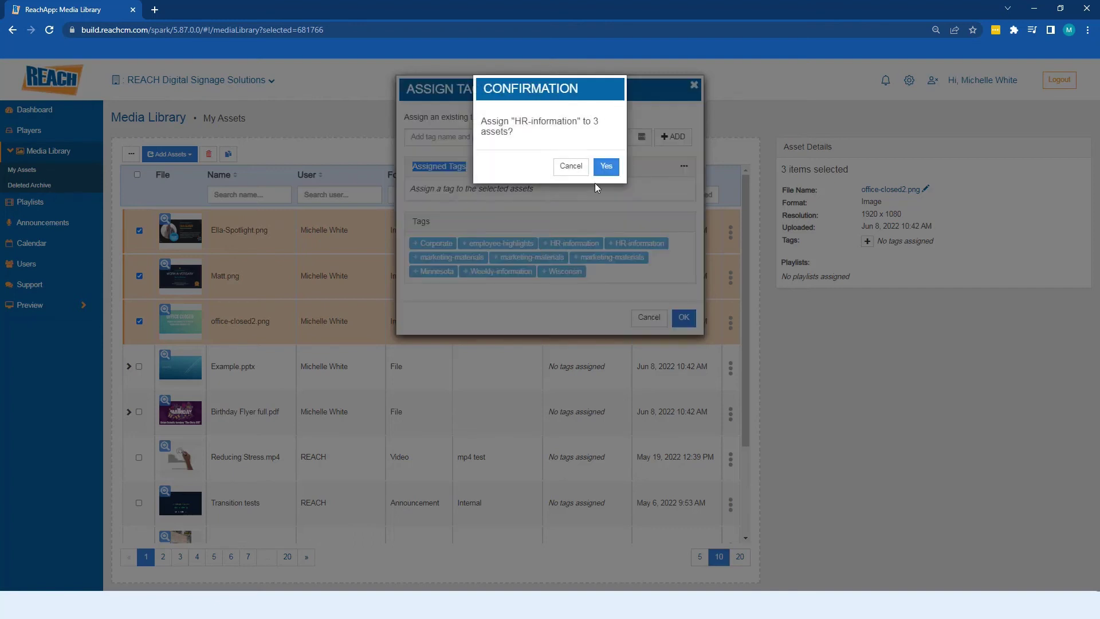
click(607, 166)
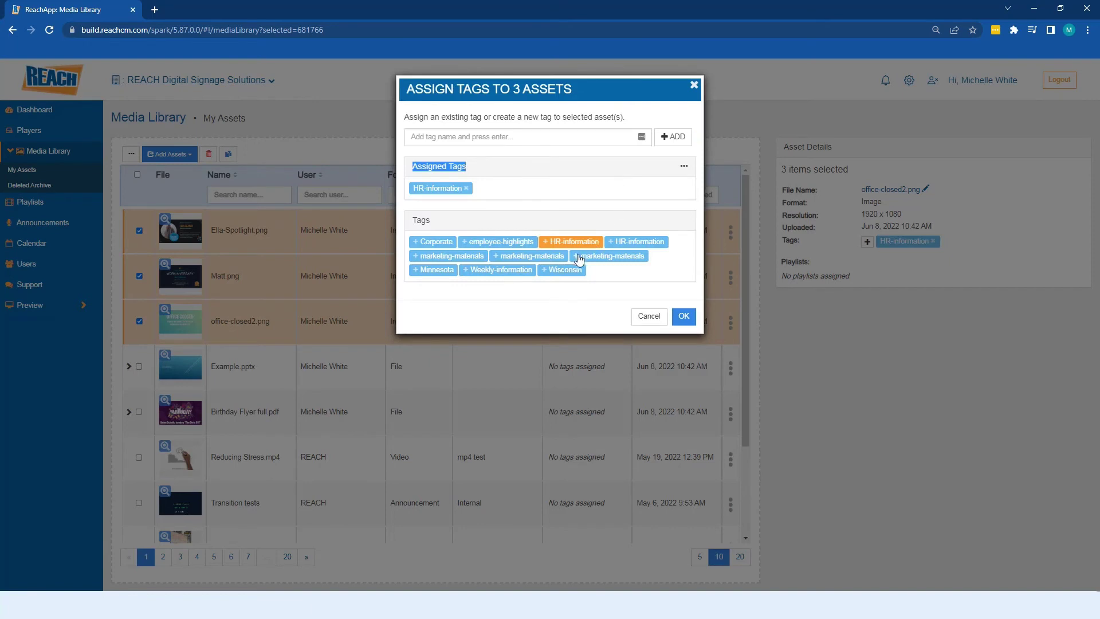
Assign the marketing-materials and Corporate tags to the three selected assets as well, and finish the tag assignment
click(607, 167)
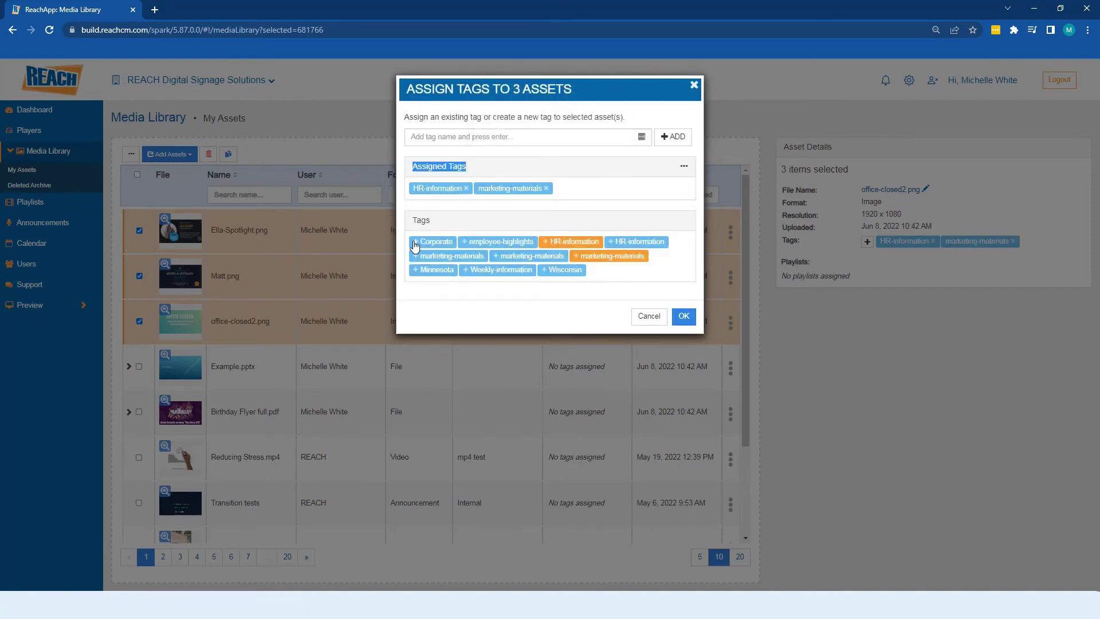
click(434, 241)
click(610, 165)
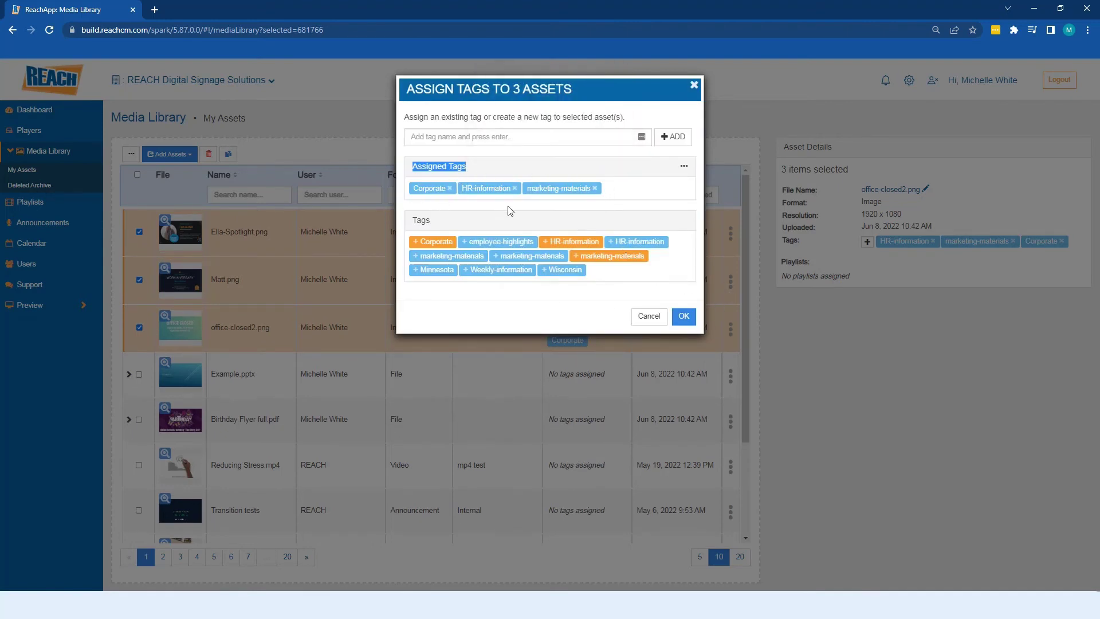
click(684, 316)
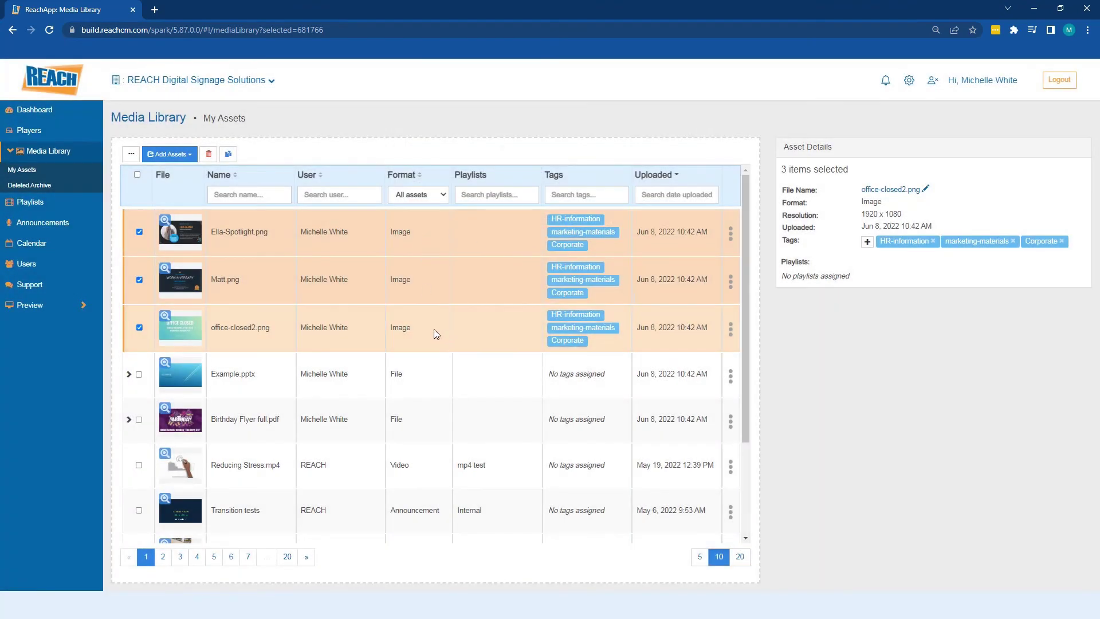
Clear the bulk selection and assign the Corporate tag to Example.pptx from its asset details
click(431, 330)
click(147, 245)
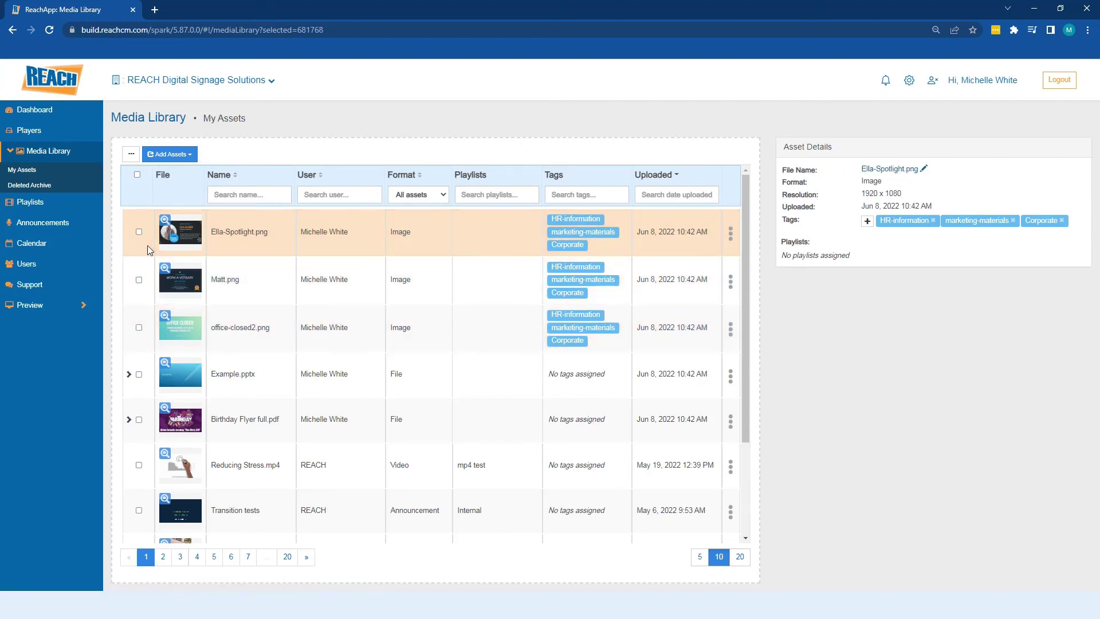
click(141, 375)
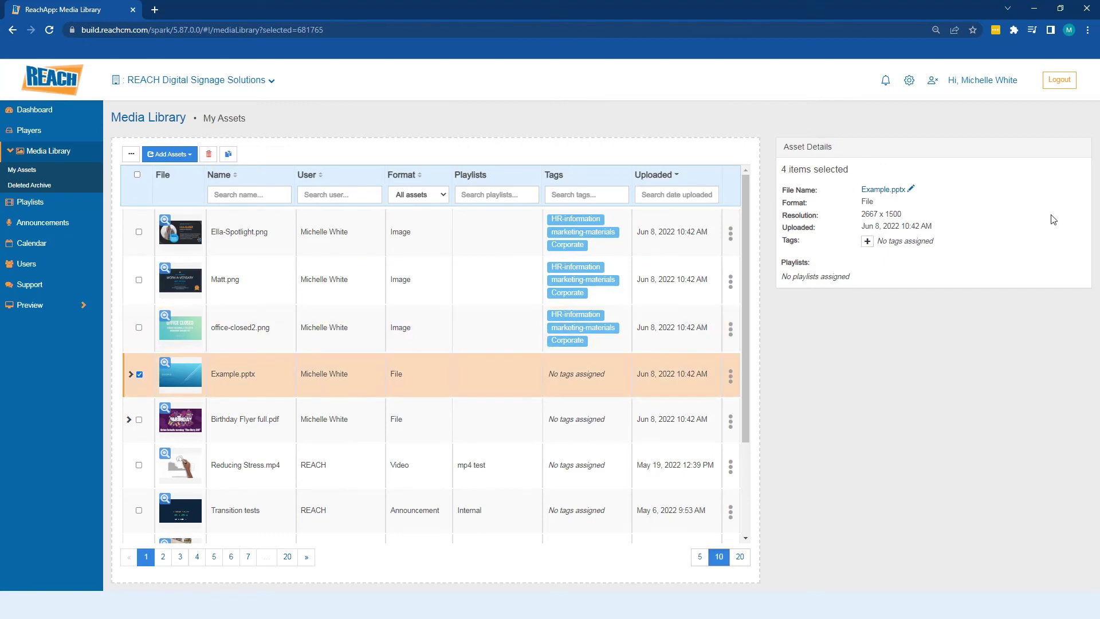
click(867, 242)
click(924, 243)
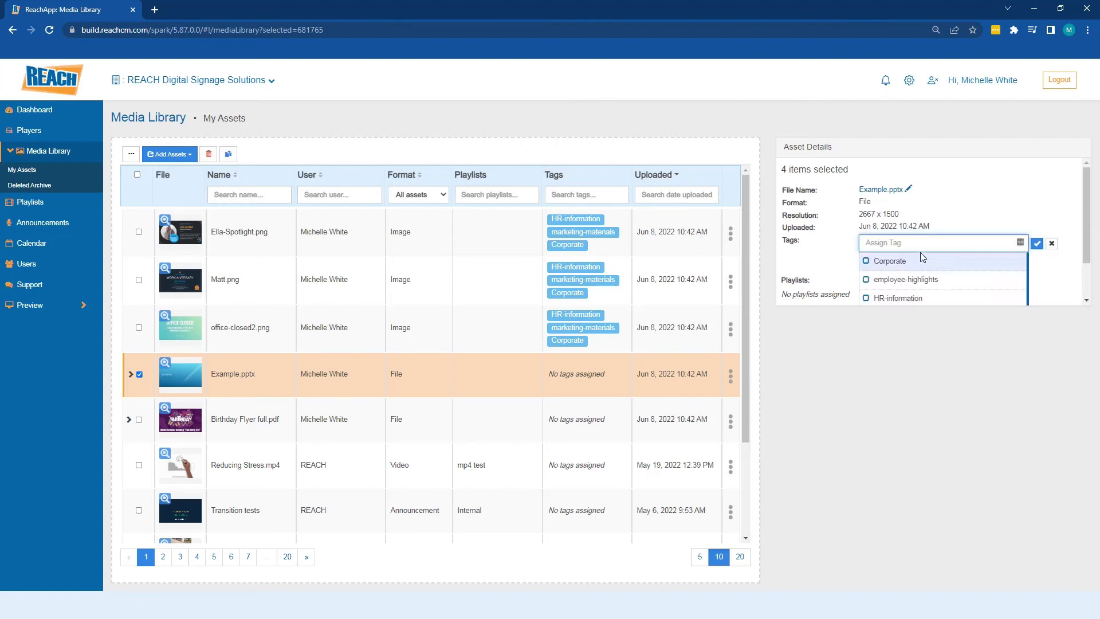
click(896, 261)
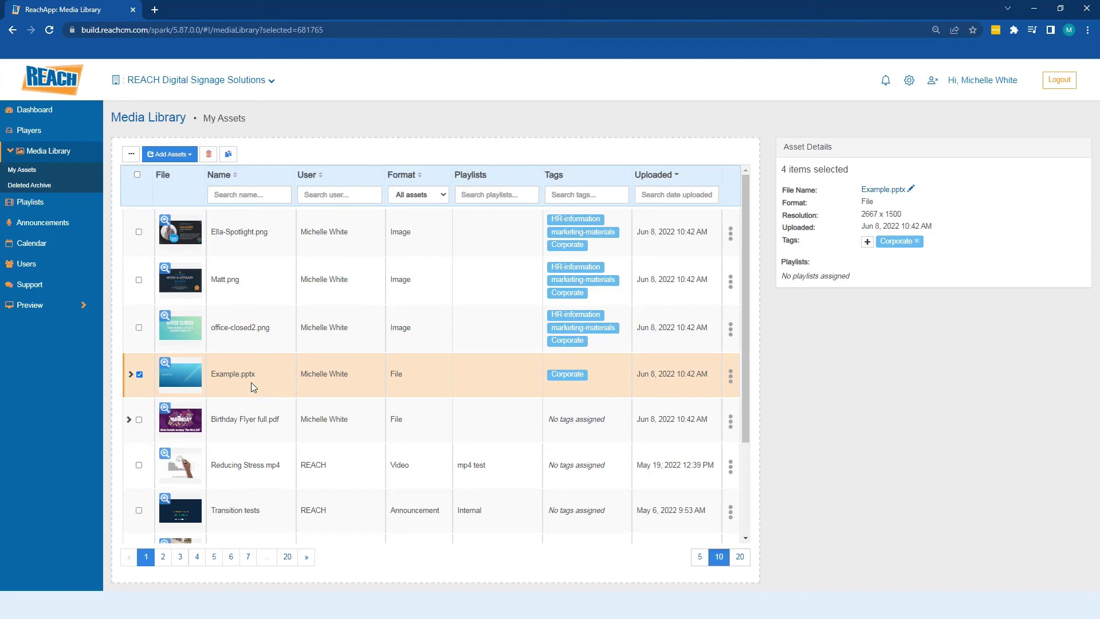
click(910, 189)
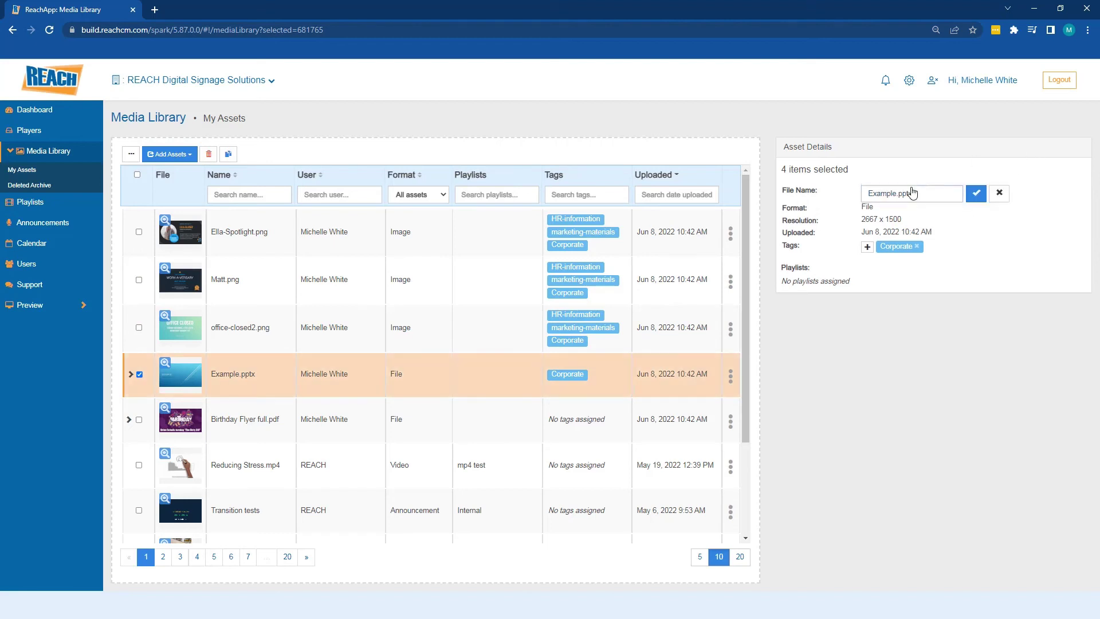
drag(912, 193, 876, 194)
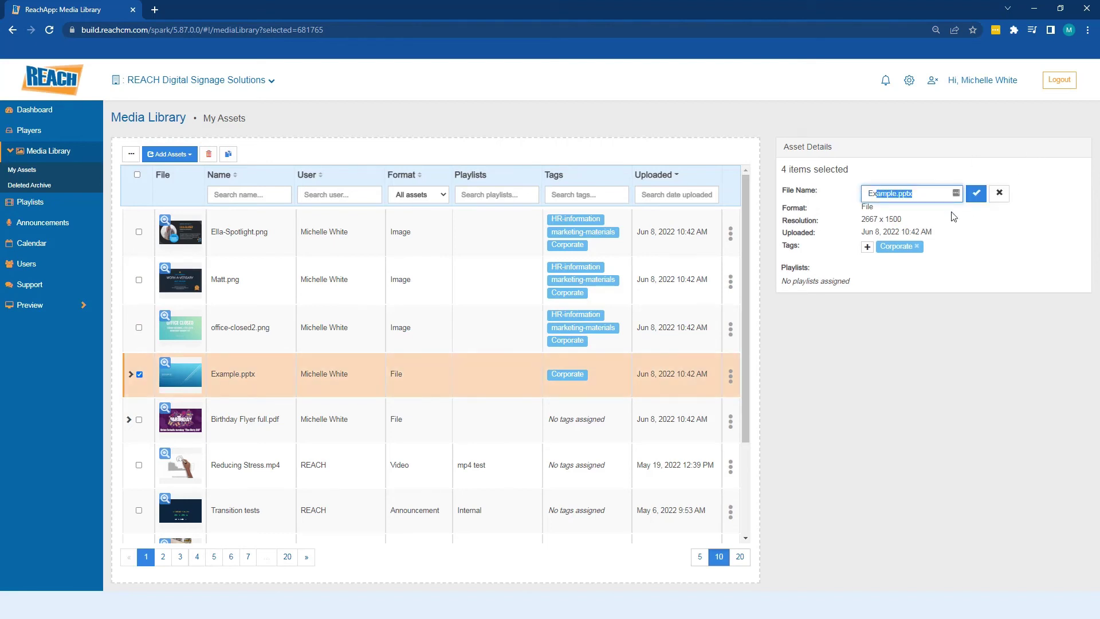
click(997, 197)
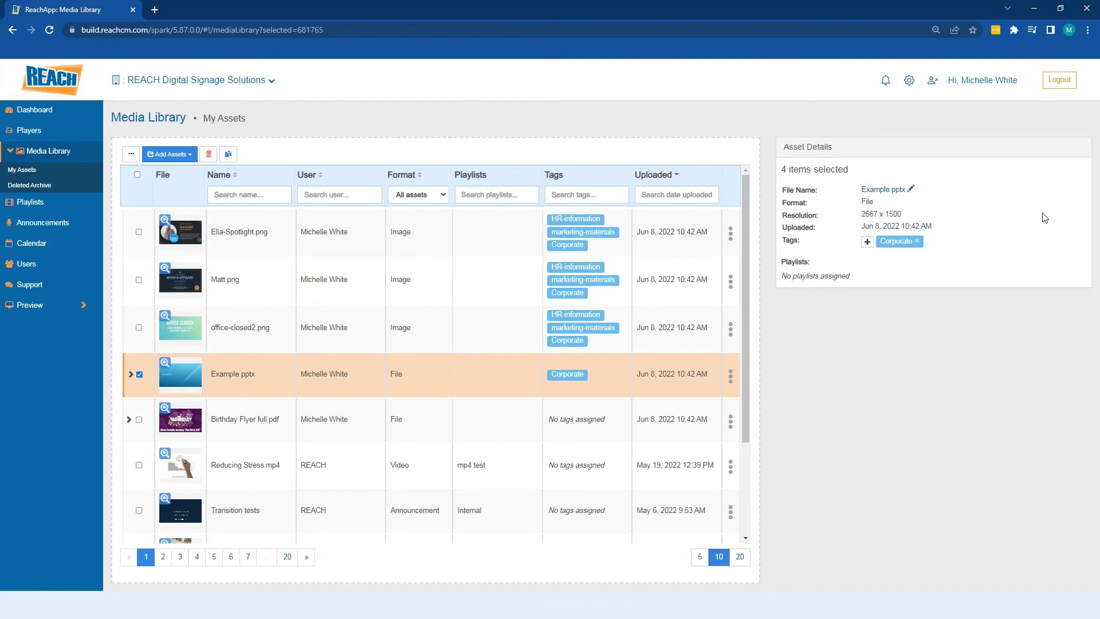
Create a new Canva design of type Presentation with dimensions of 1920 x 1080 px
click(175, 156)
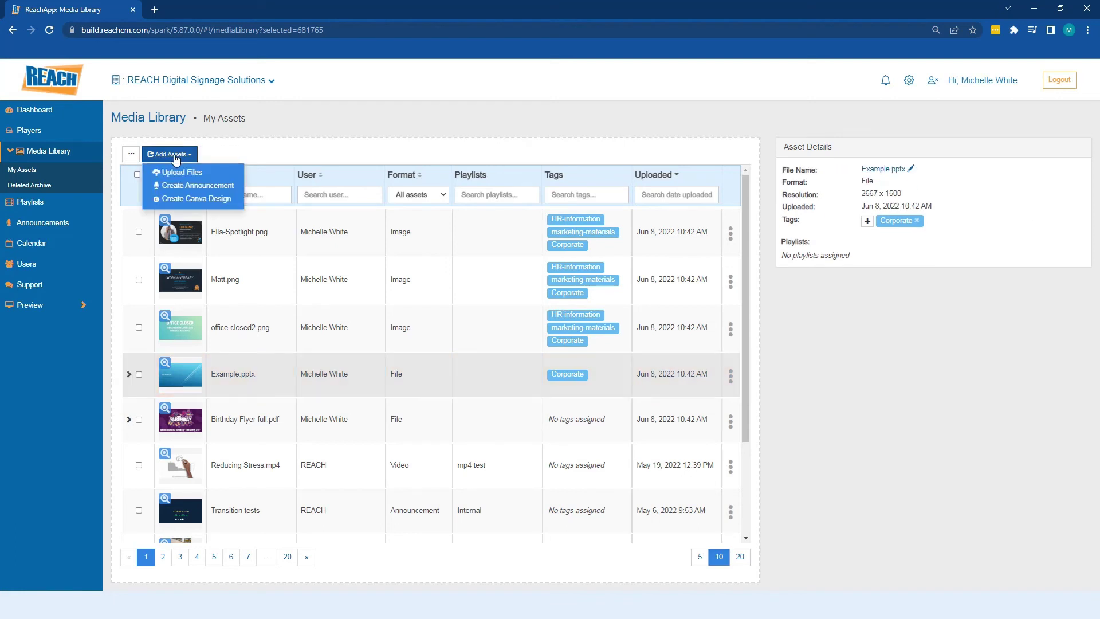
click(191, 200)
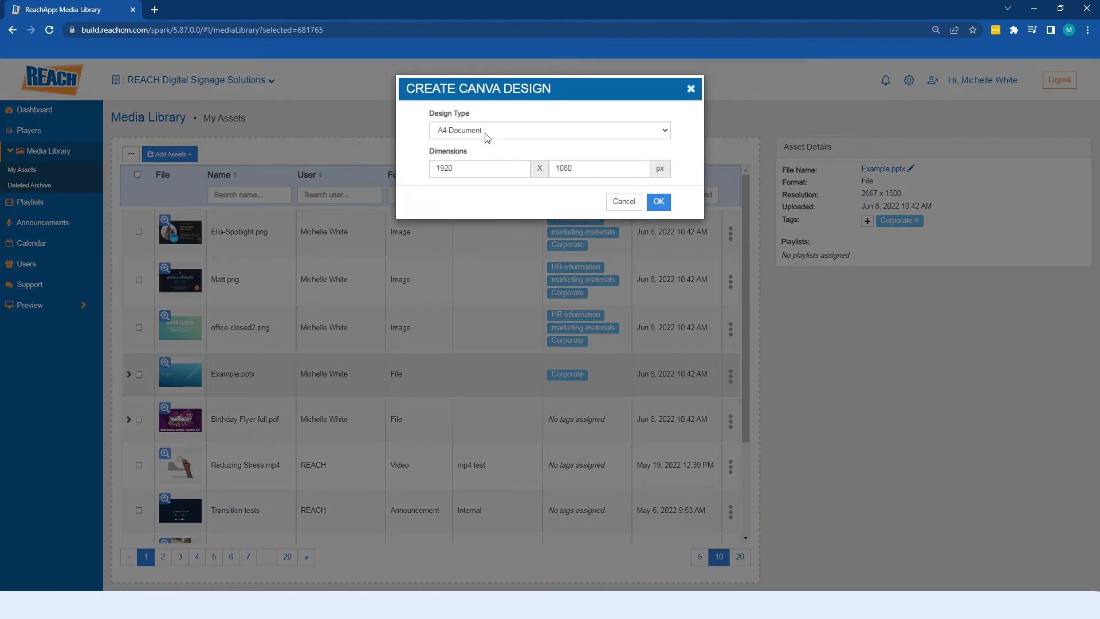
click(487, 136)
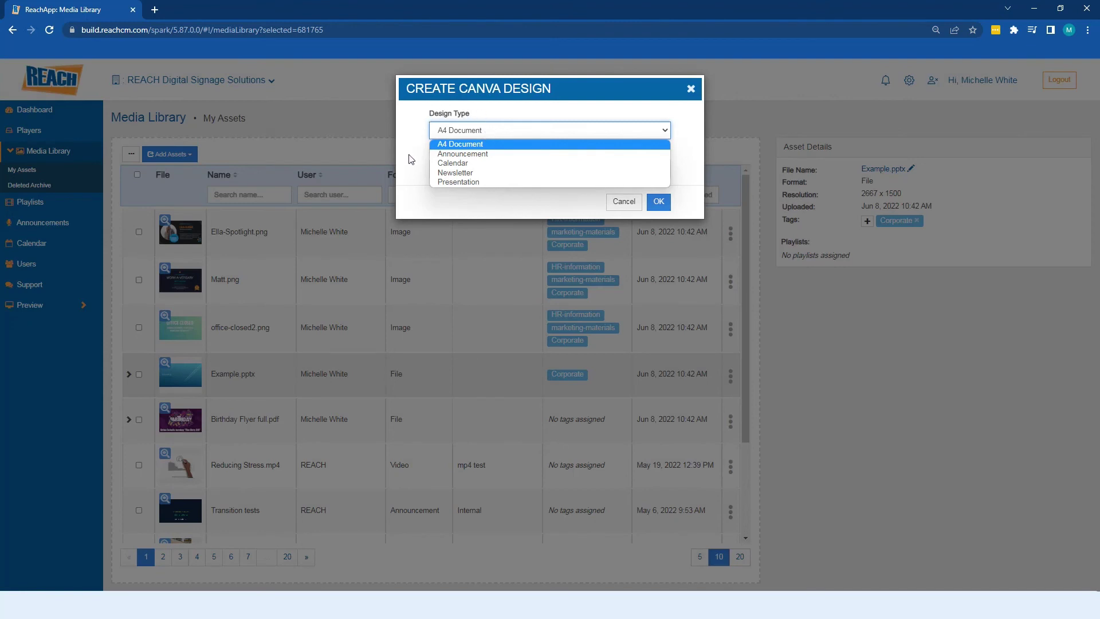
click(471, 181)
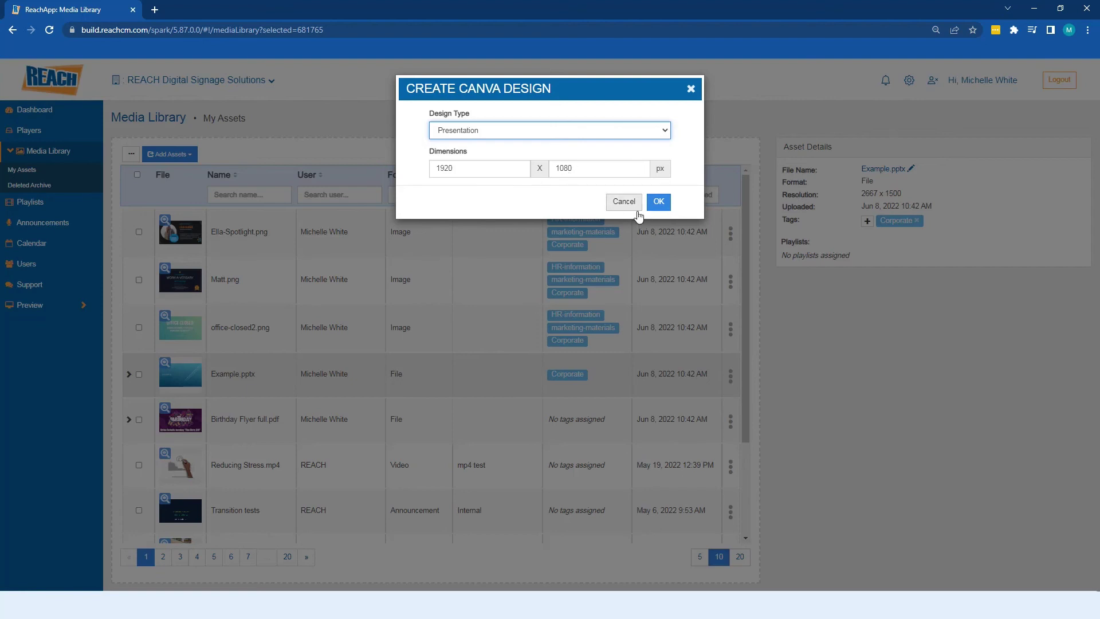
click(656, 204)
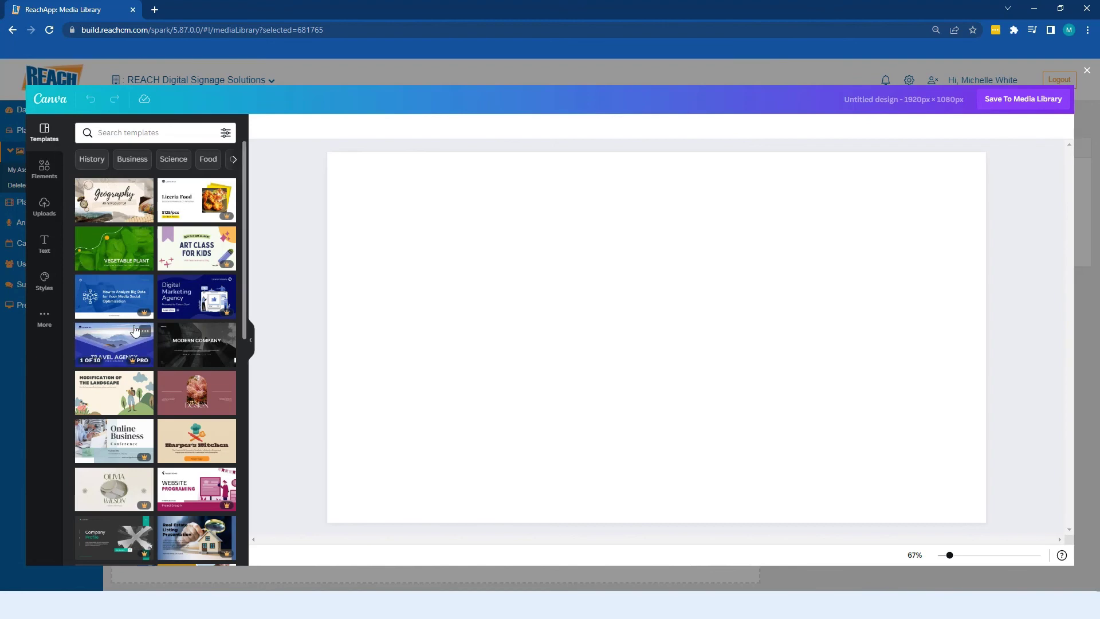
Look through the templates, elements and text styles offered in the Canva editor
scroll(150, 341, down, 1)
scroll(151, 343, down, 2)
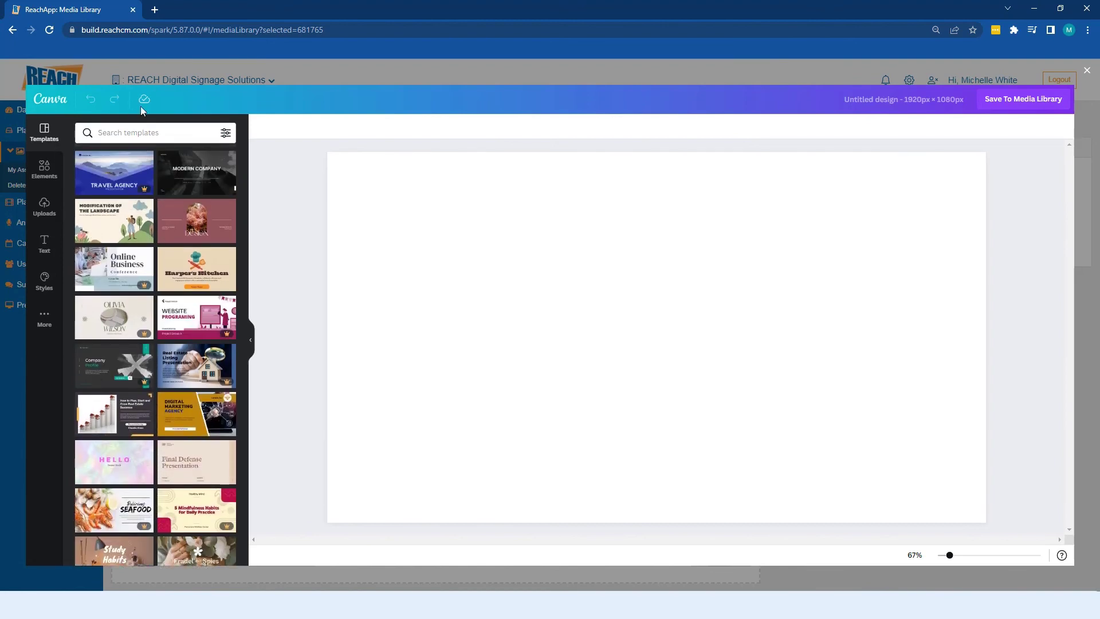
click(43, 172)
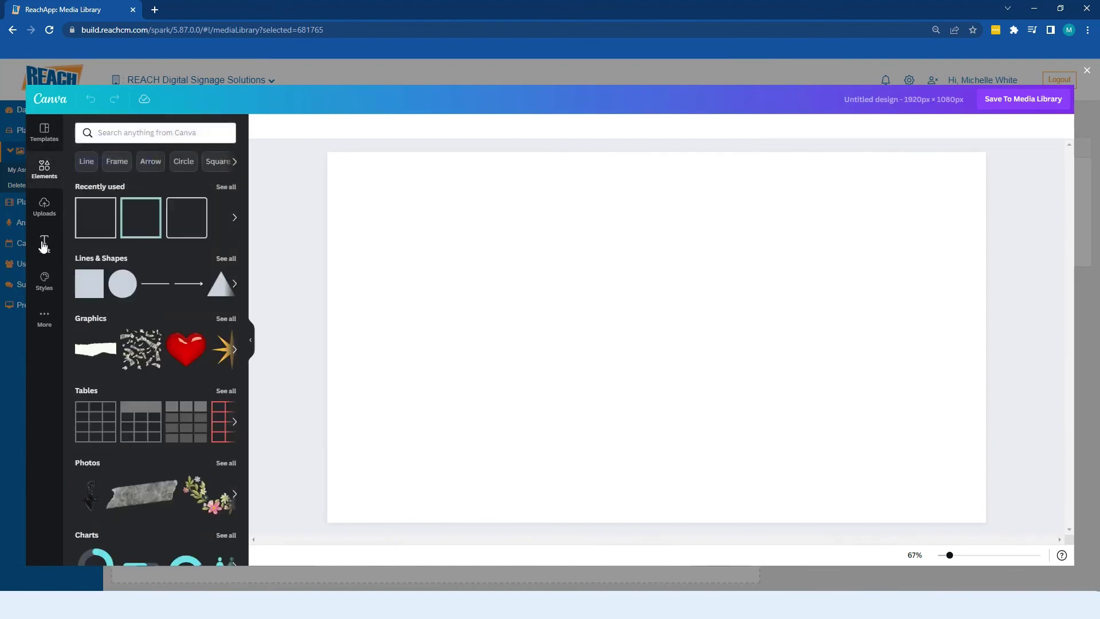
click(44, 252)
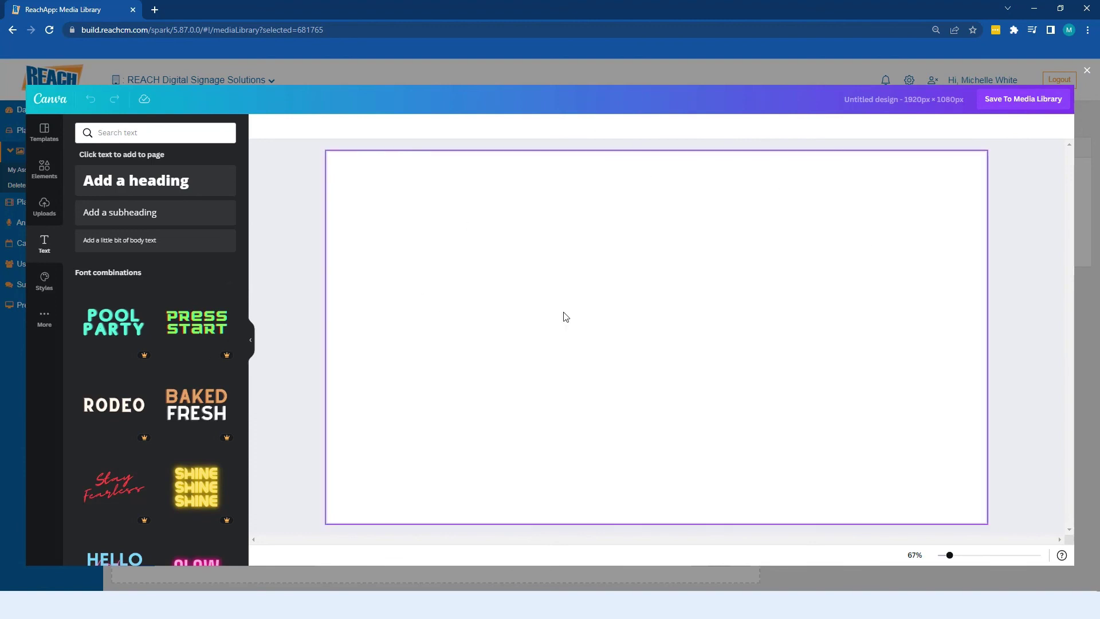
Apply the cover page of the Black and White Modern Company Presentation template, and close the Canva editor without saving
click(46, 133)
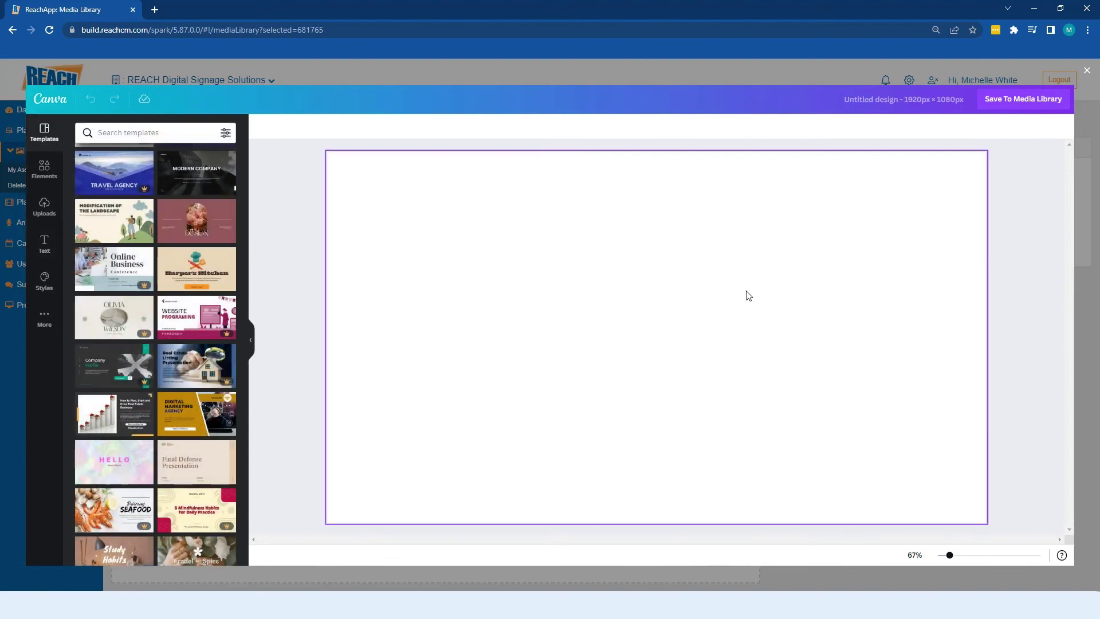
click(181, 173)
click(135, 241)
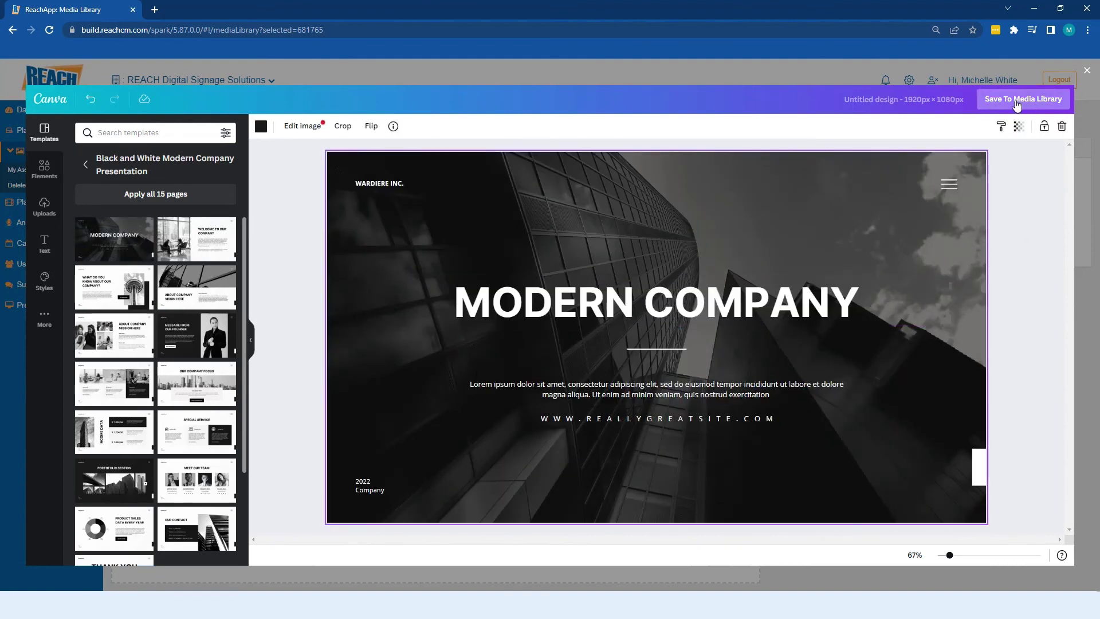
click(1085, 73)
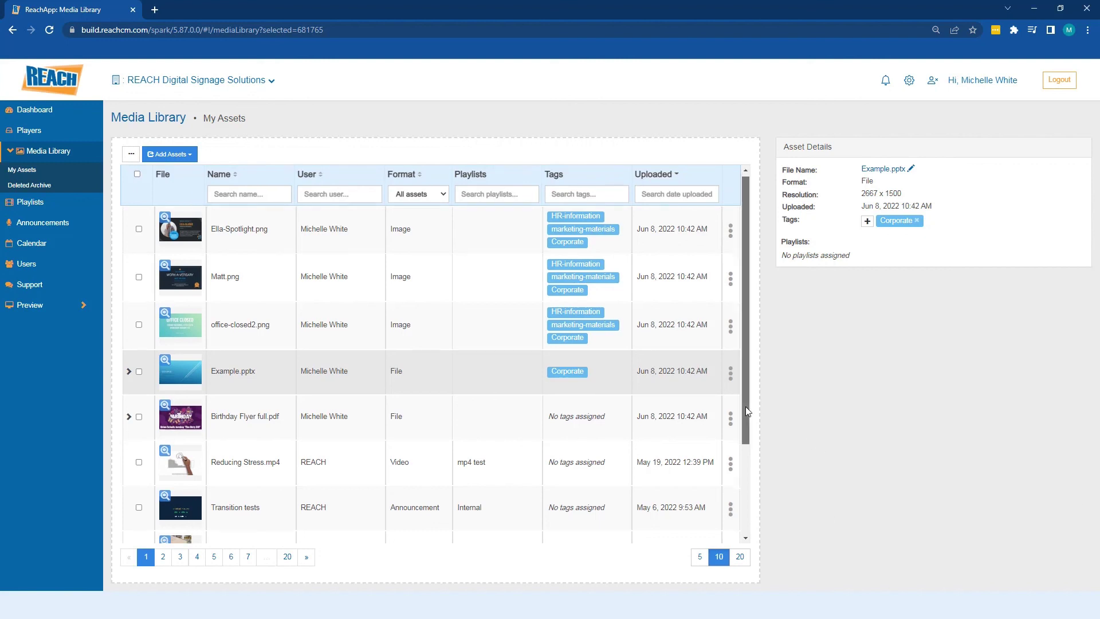
Check the asset options of Birthday Flyer full.pdf and the available ways to add assets to the library
scroll(745, 407, down, 1)
scroll(751, 404, down, 1)
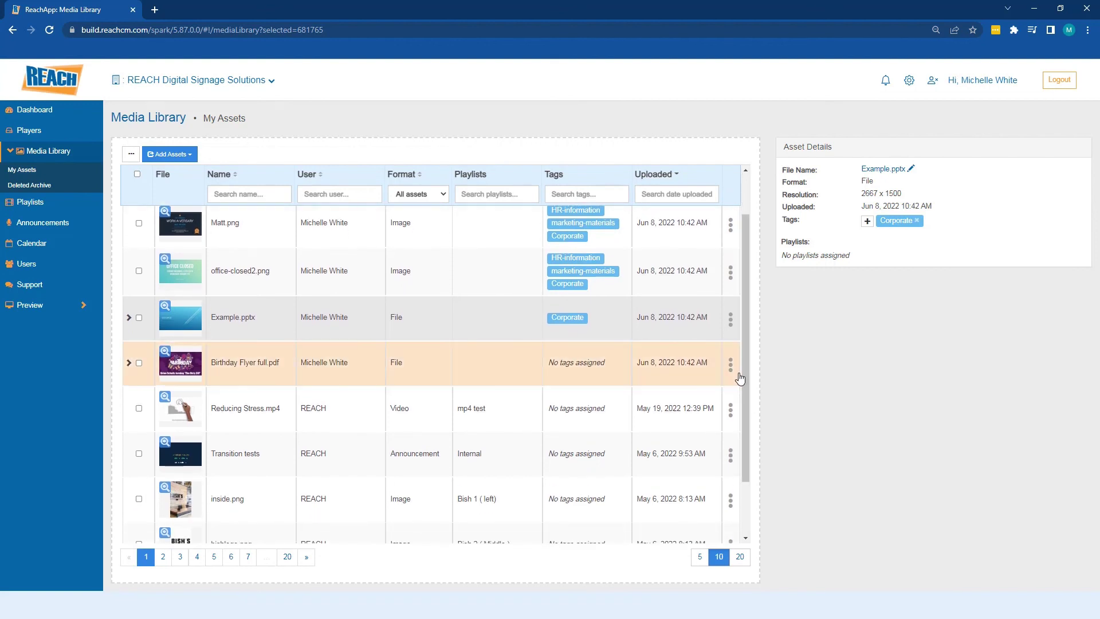
click(730, 365)
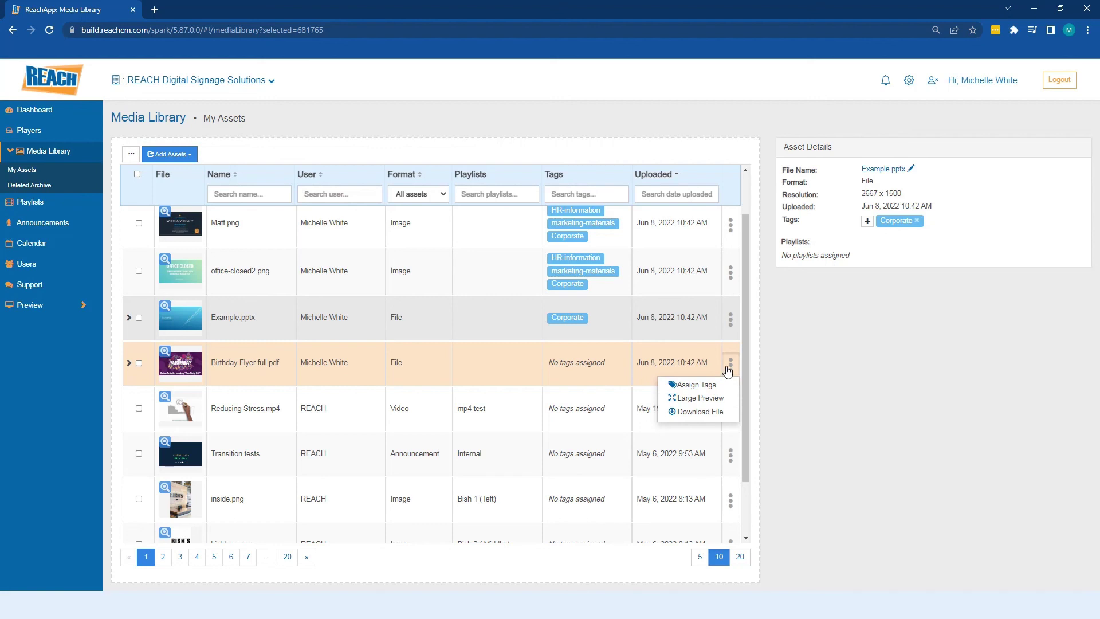
click(727, 370)
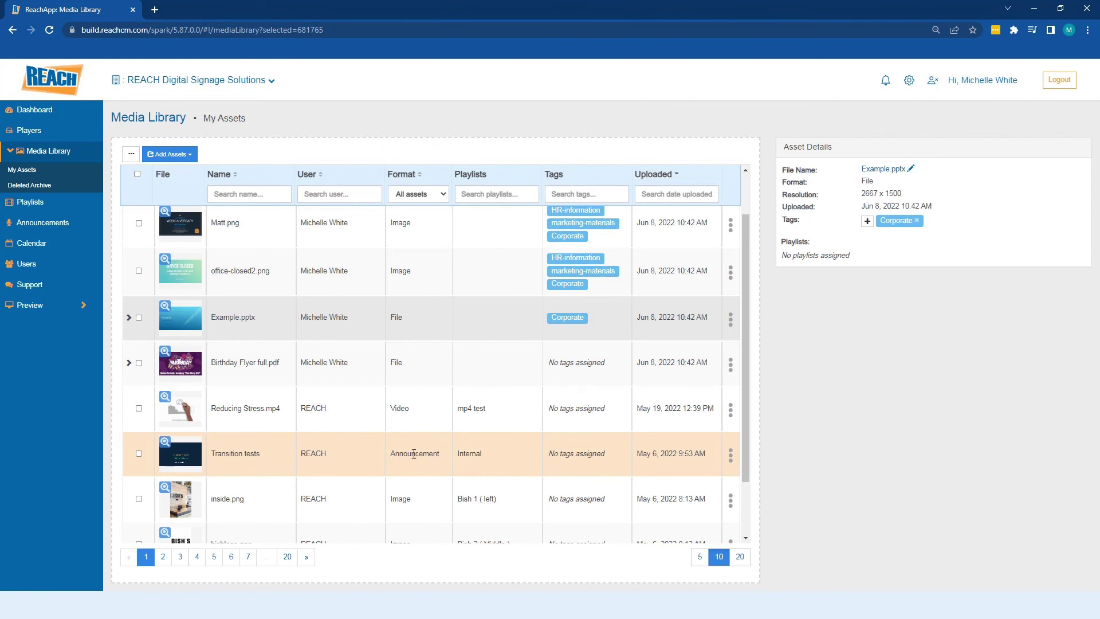
click(172, 154)
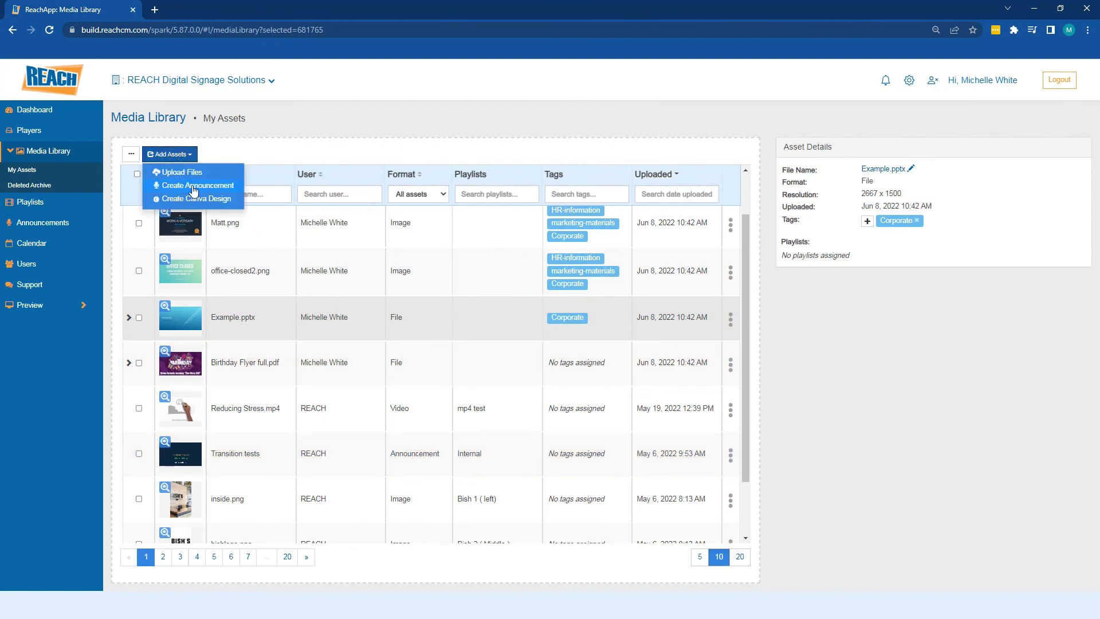
click(258, 164)
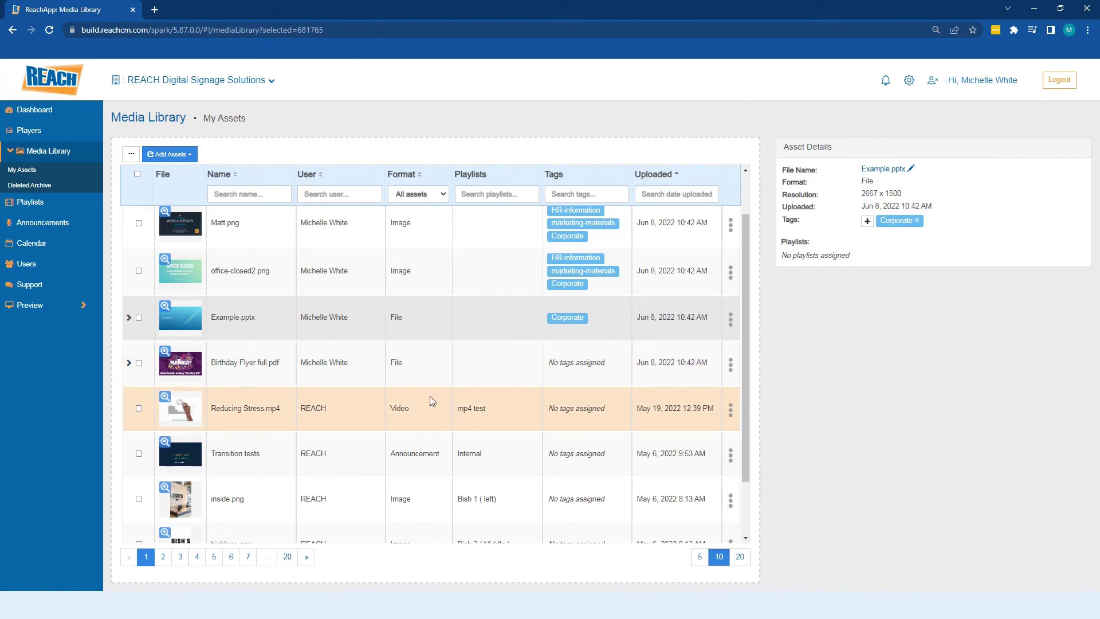
Select the Transition tests announcement and check its asset options
click(400, 435)
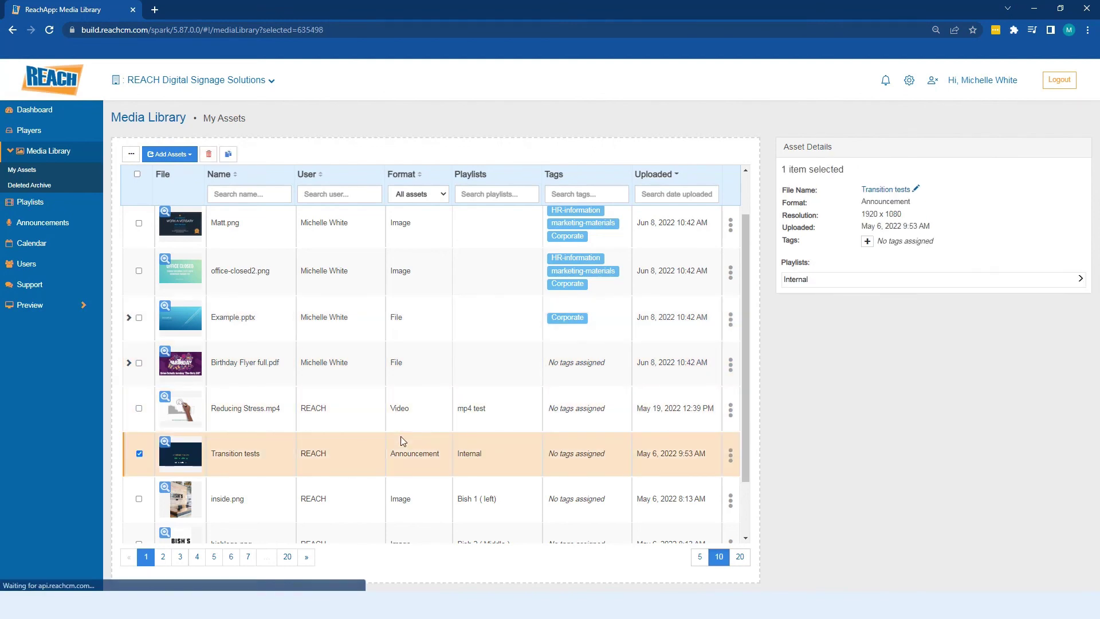
click(730, 455)
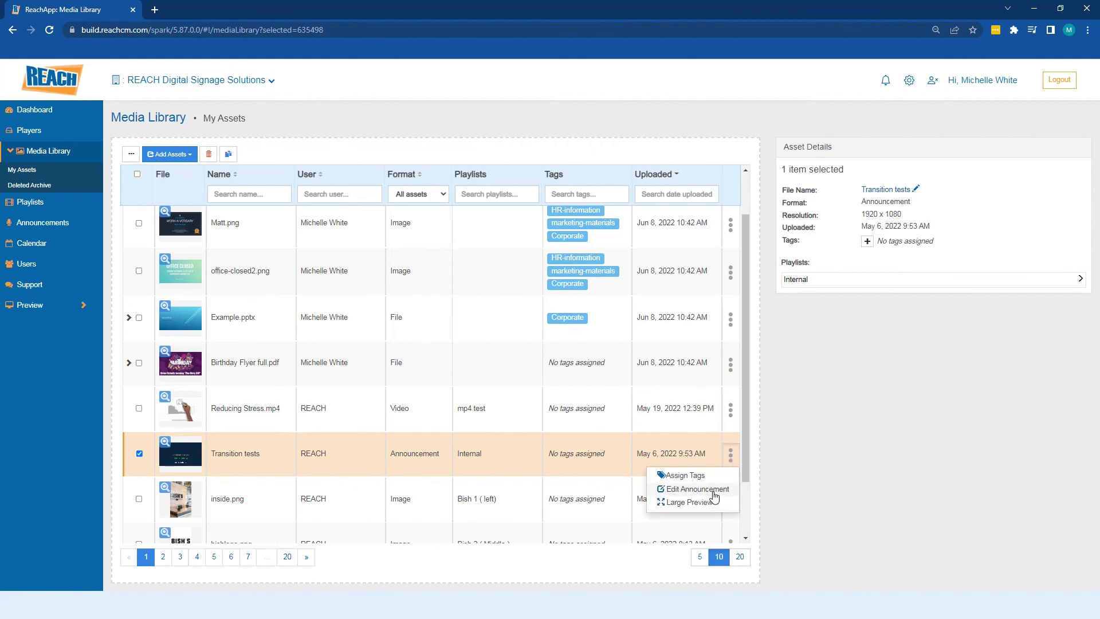
click(731, 458)
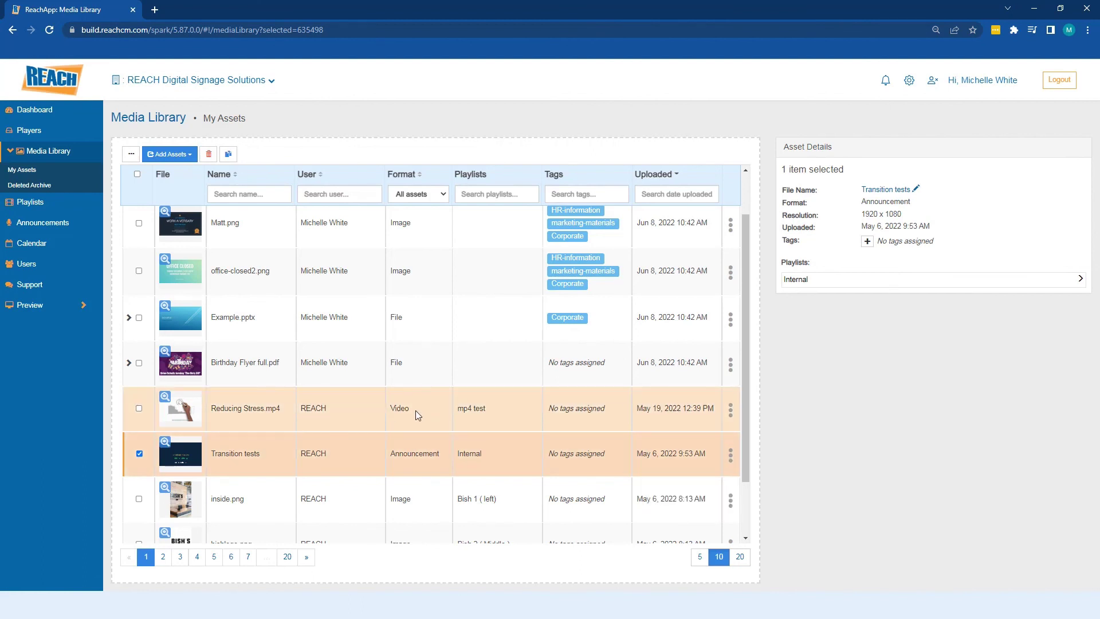
Check the asset options available for the Reducing Stress.mp4 video
click(729, 411)
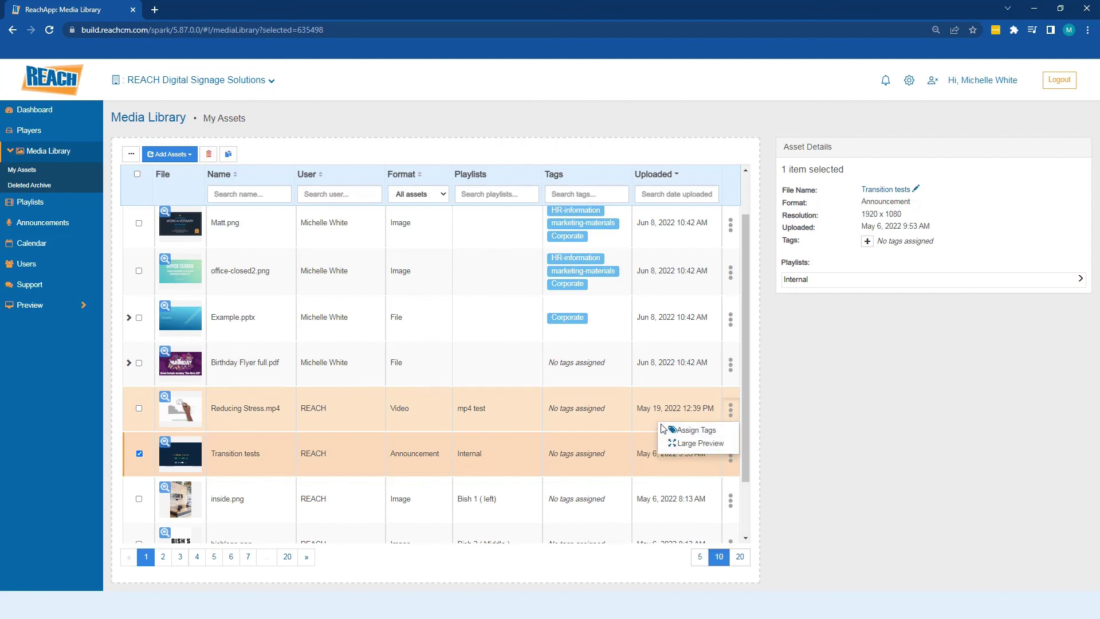
click(730, 414)
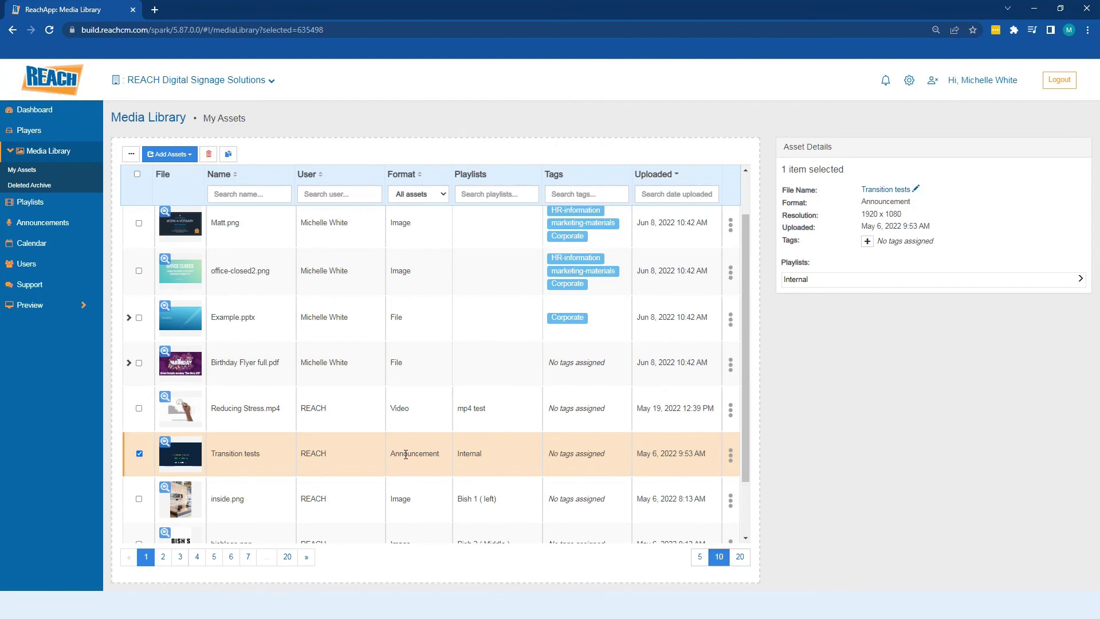
click(730, 410)
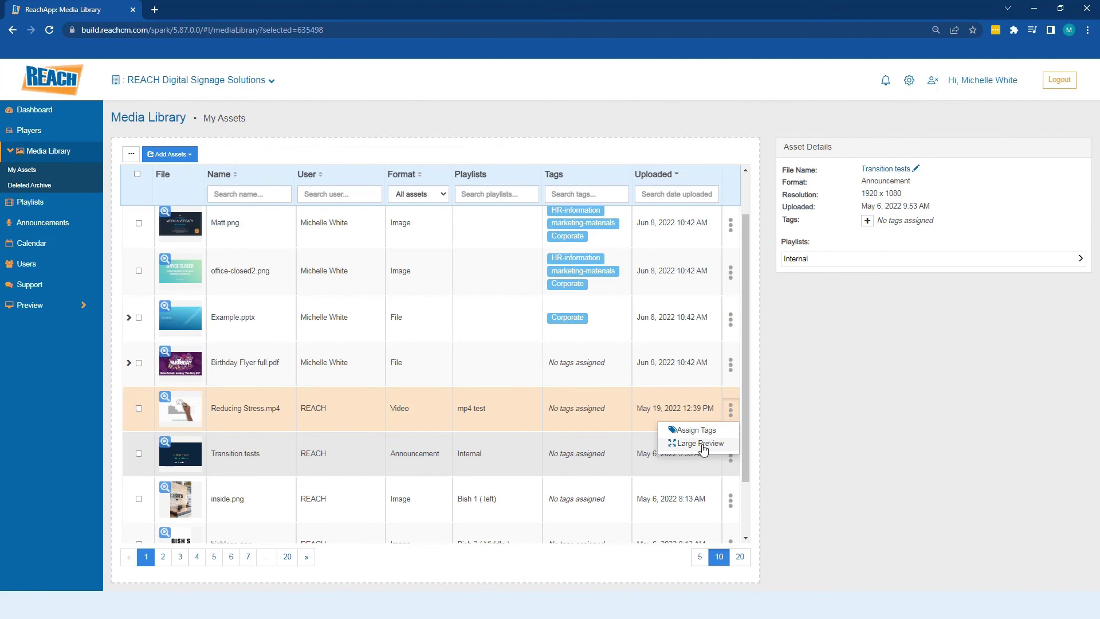
click(730, 413)
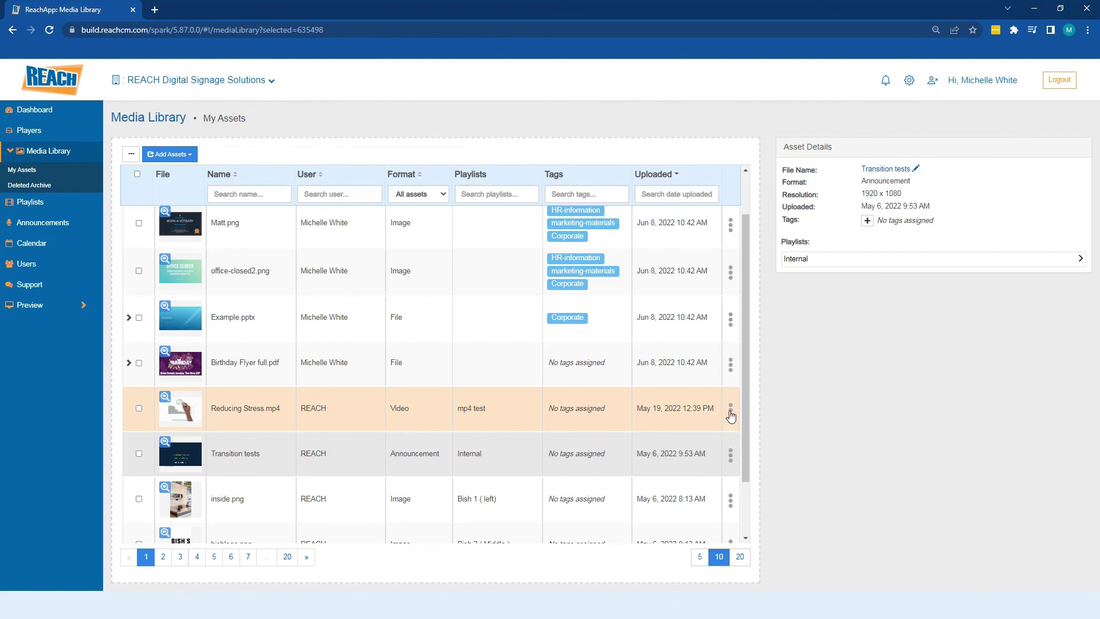
Compare the asset options of Birthday Flyer full.pdf with those of the Transition tests announcement
click(731, 366)
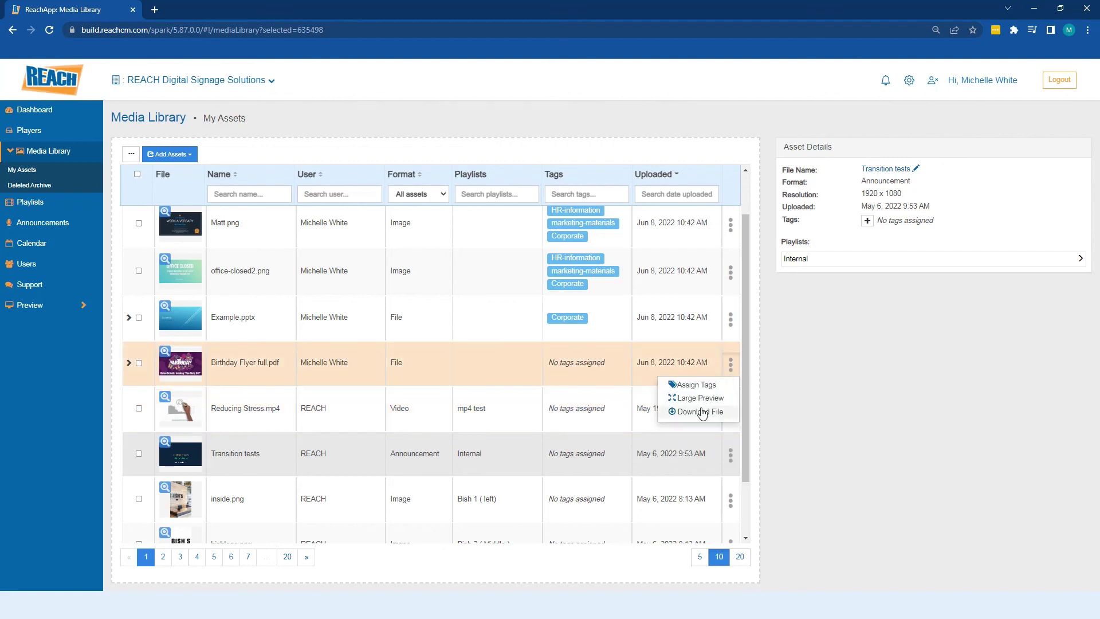
click(731, 455)
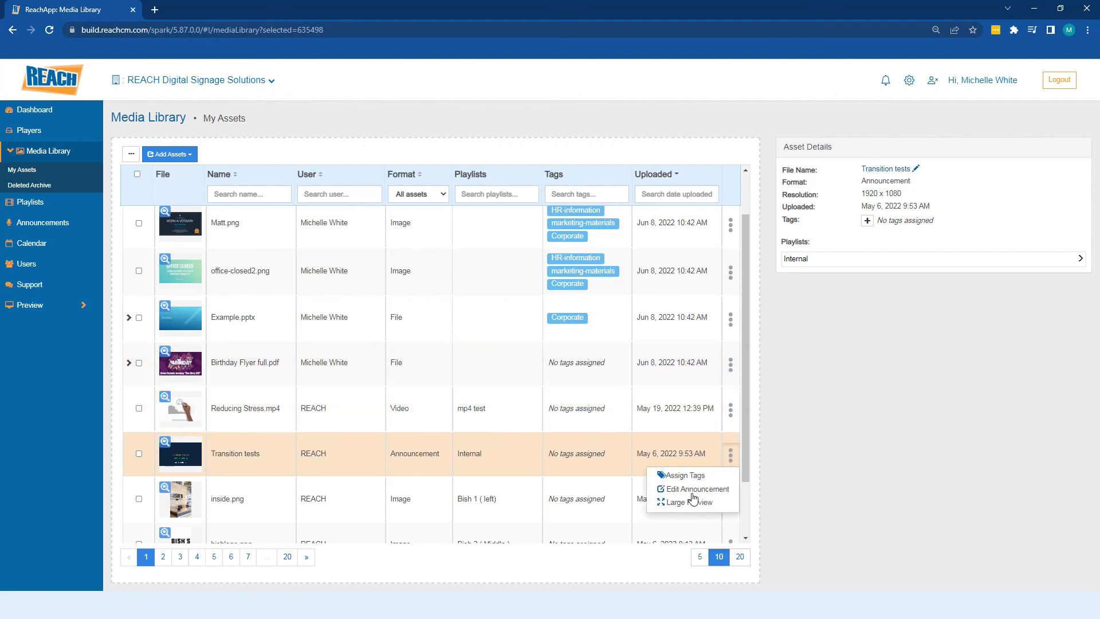
click(732, 458)
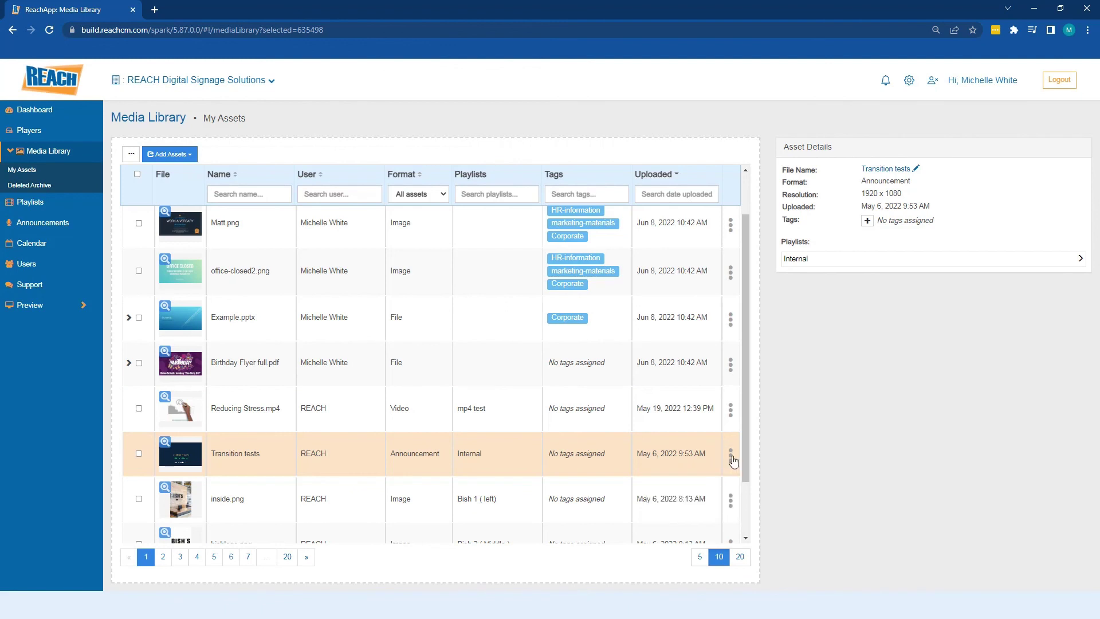
click(732, 457)
click(732, 456)
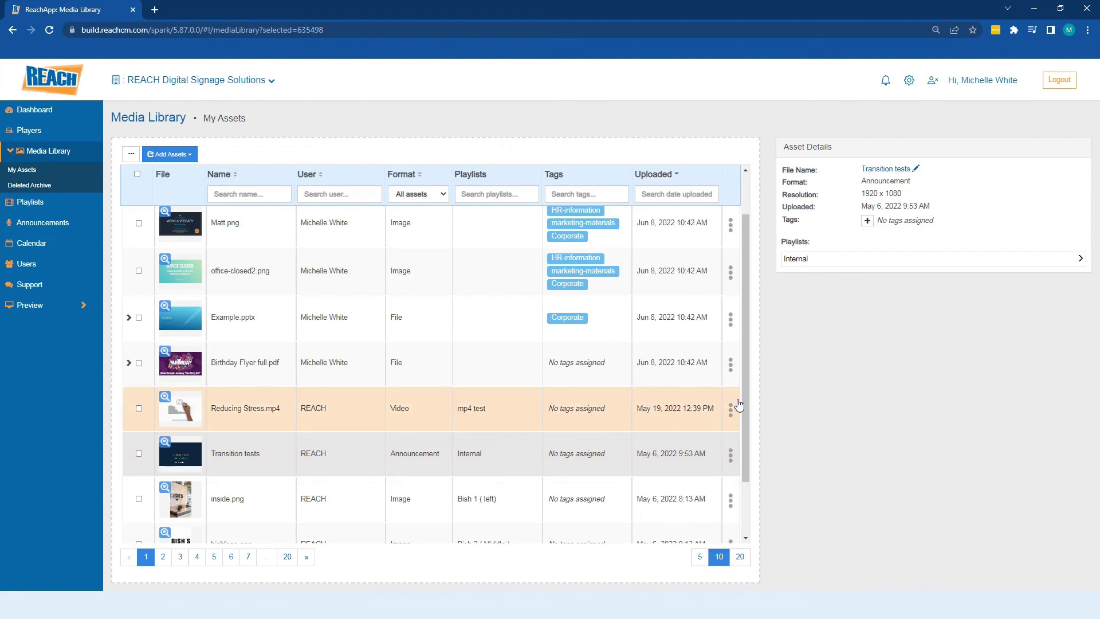